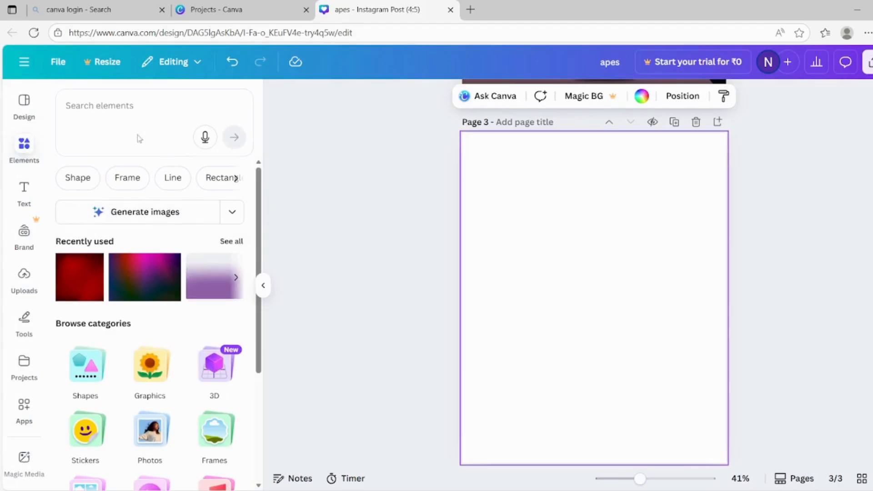
- Search the elements library for the recent query "gradient backgrounnd" and look through the results
{"action": "left_click", "coordinate": [129, 104]}
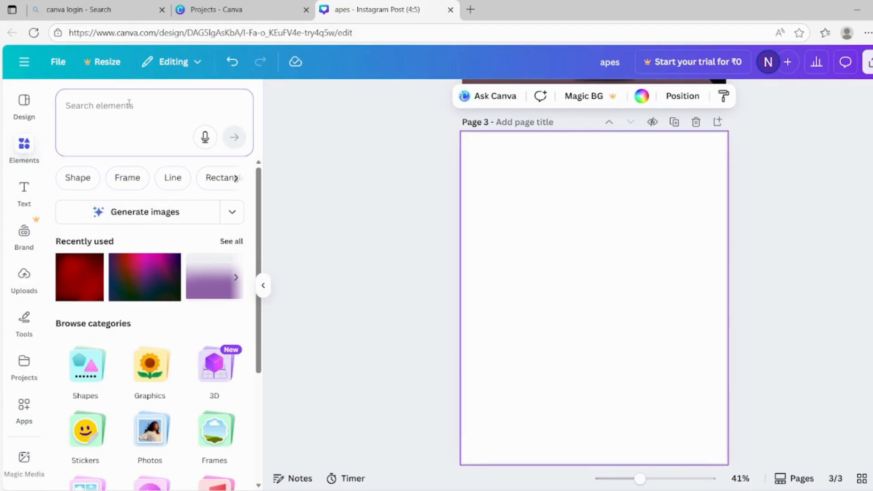
{"action": "type", "text": "GRA"}
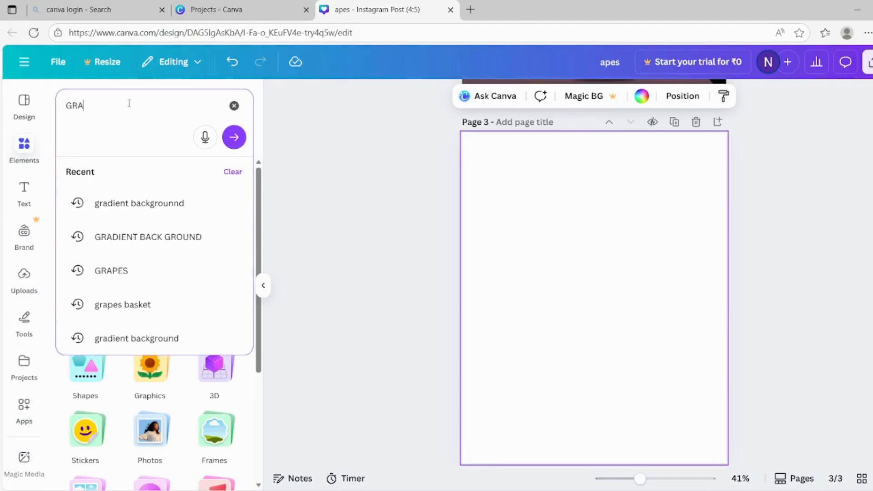
{"action": "type", "text": "DIENT"}
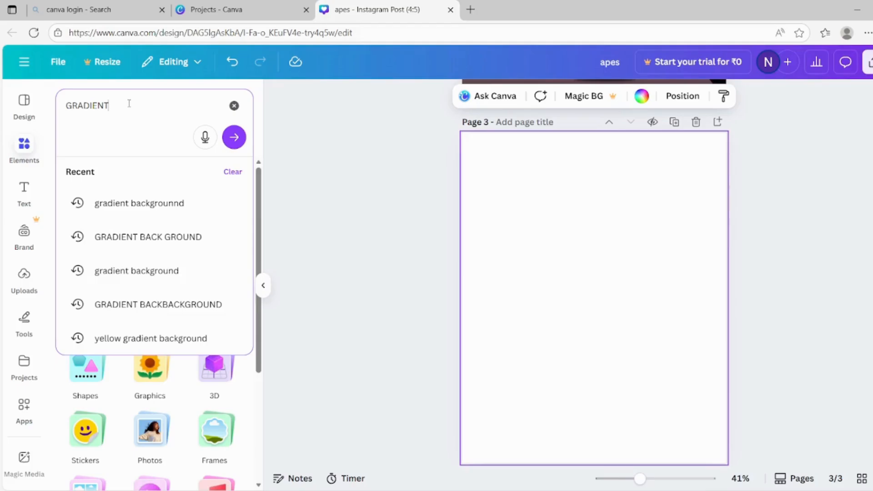
{"action": "left_click", "coordinate": [111, 203]}
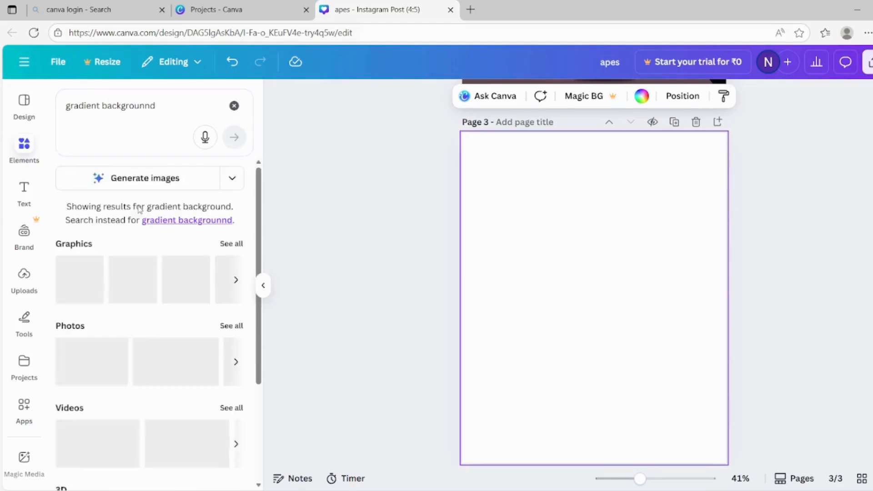
{"action": "scroll", "coordinate": [136, 314], "scroll_direction": "down", "scroll_amount": 3}
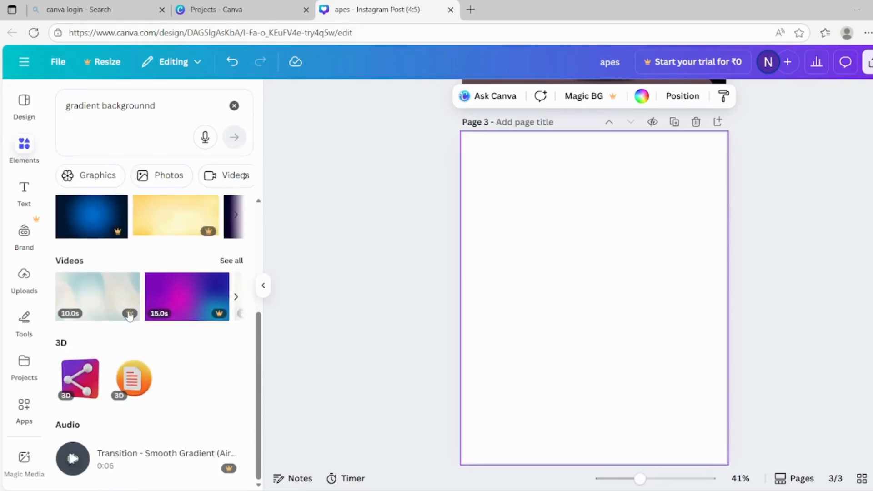
{"action": "scroll", "coordinate": [118, 191], "scroll_direction": "up", "scroll_amount": 3}
{"action": "left_click", "coordinate": [24, 142]}
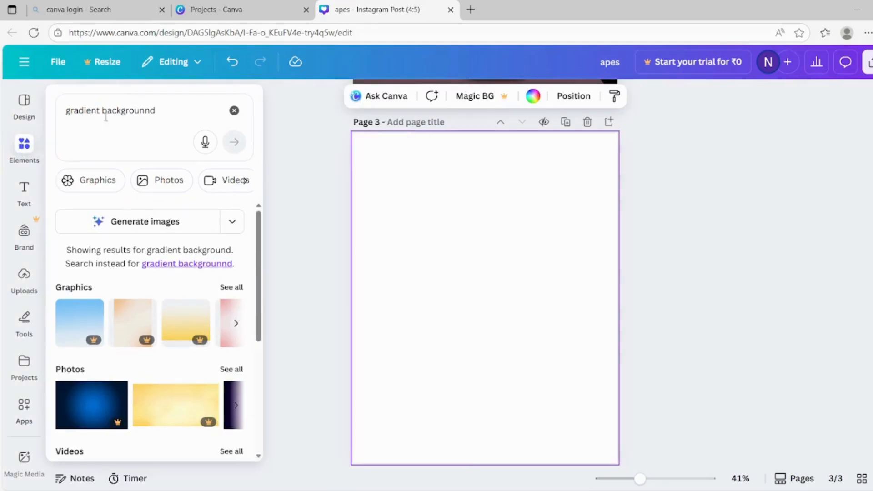
- Replace the search query with FRAMES and limit the element results to frames
{"action": "left_click", "coordinate": [163, 105]}
{"action": "key", "text": "BackSpace"}
{"action": "key", "text": "BackSpace"}
{"action": "key", "text": "BackSpace"}
{"action": "key", "text": "BackSpace"}
{"action": "key", "text": "BackSpace"}
{"action": "key", "text": "BackSpace"}
{"action": "key", "text": "BackSpace"}
{"action": "key", "text": "BackSpace"}
{"action": "key", "text": "BackSpace"}
{"action": "key", "text": "BackSpace"}
{"action": "key", "text": "BackSpace"}
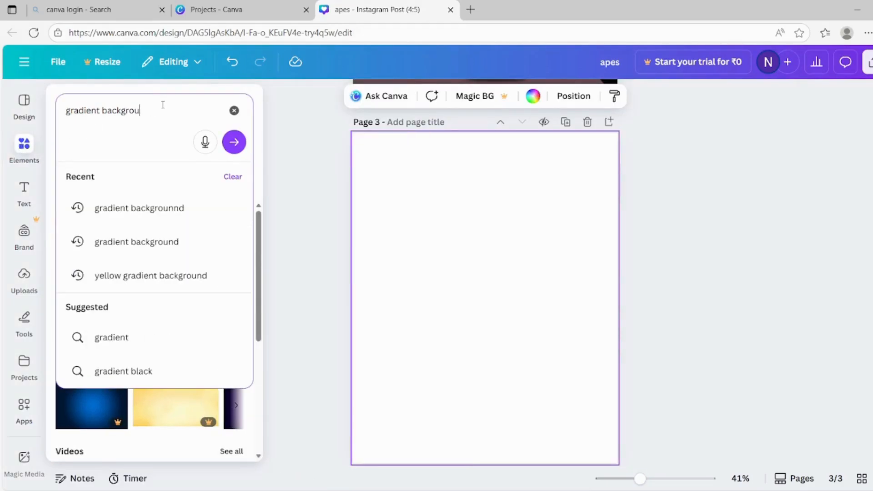
{"action": "key", "text": "BackSpace"}
{"action": "key", "text": "BackSpace"}
{"action": "key", "text": "BackSpace"}
{"action": "key", "text": "BackSpace"}
{"action": "key", "text": "BackSpace"}
{"action": "key", "text": "BackSpace"}
{"action": "key", "text": "BackSpace"}
{"action": "key", "text": "BackSpace"}
{"action": "key", "text": "BackSpace"}
{"action": "type", "text": "FR"}
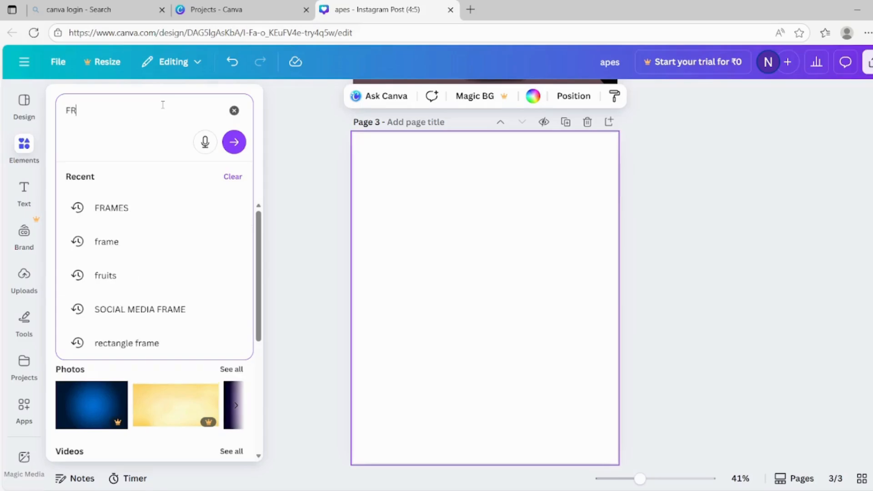
{"action": "type", "text": "AMES"}
{"action": "key", "text": "Return"}
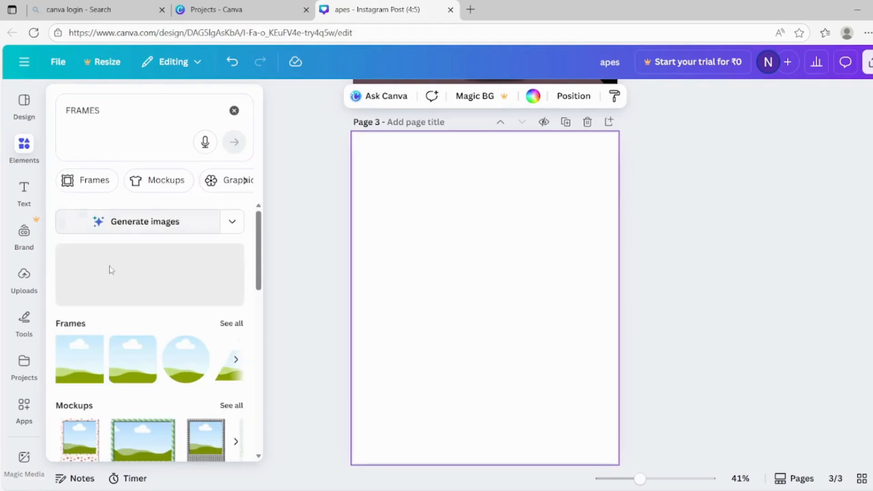
{"action": "left_click", "coordinate": [75, 184]}
- Add the triangle frame to page 3 and stretch it taller and wider than the page
{"action": "scroll", "coordinate": [114, 359], "scroll_direction": "down", "scroll_amount": 1}
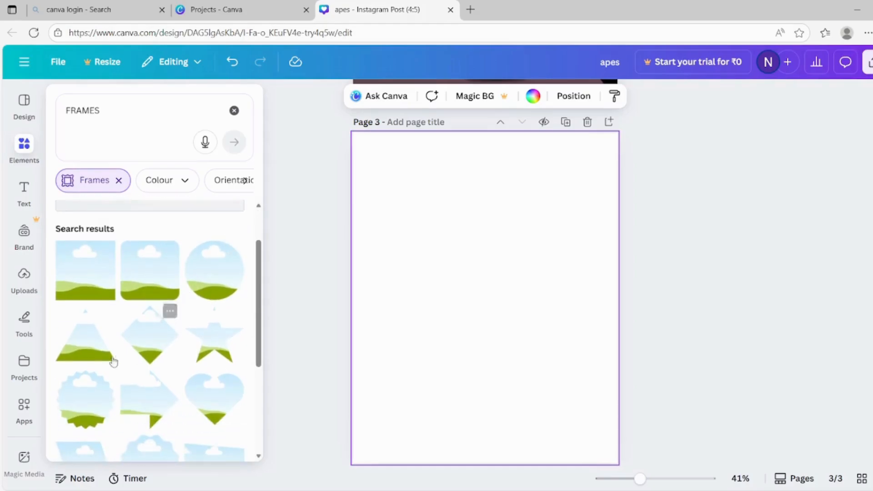
{"action": "left_click", "coordinate": [76, 344]}
{"action": "left_click", "coordinate": [273, 281]}
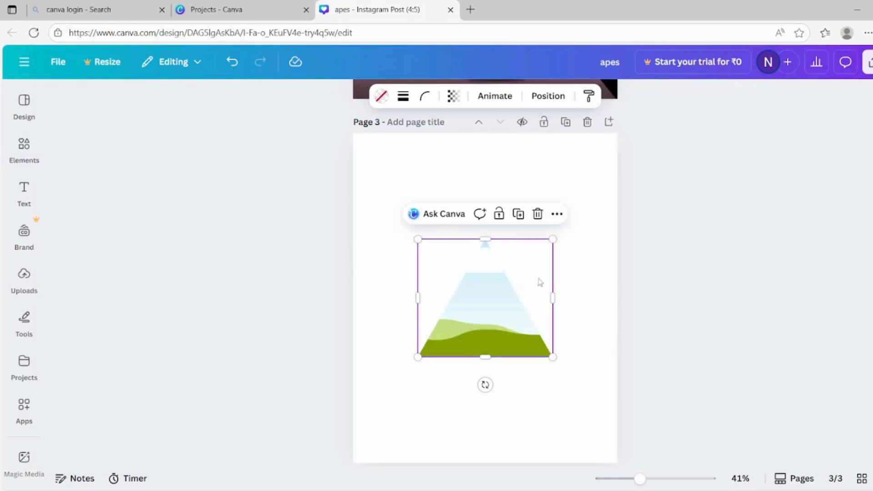
{"action": "left_click_drag", "start_coordinate": [488, 241], "coordinate": [485, 187]}
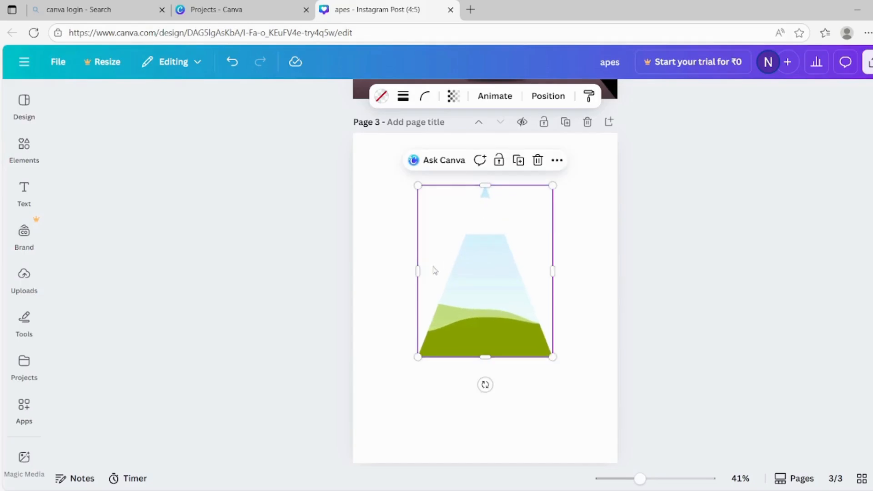
{"action": "left_click_drag", "start_coordinate": [417, 271], "coordinate": [329, 273]}
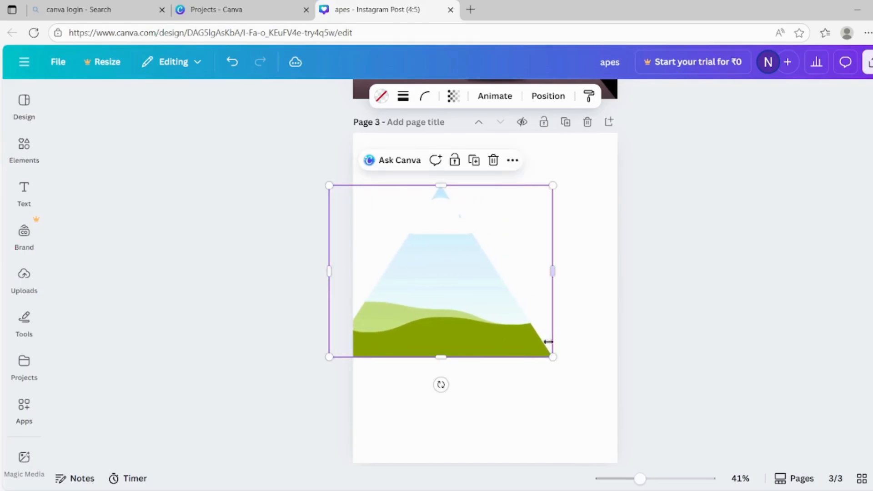
{"action": "left_click_drag", "start_coordinate": [553, 273], "coordinate": [637, 275]}
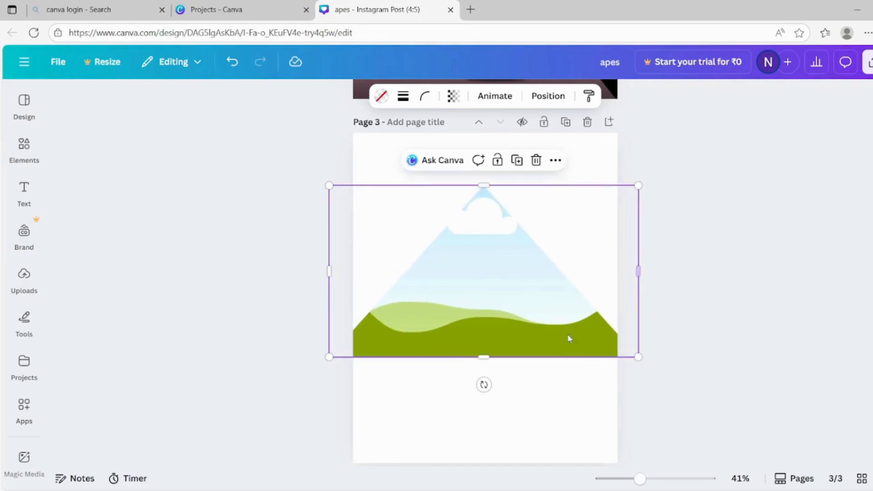
- Tilt the triangle frame clockwise and enlarge it well beyond the page so it covers the page's upper-right area
{"action": "left_click_drag", "start_coordinate": [484, 385], "coordinate": [408, 366]}
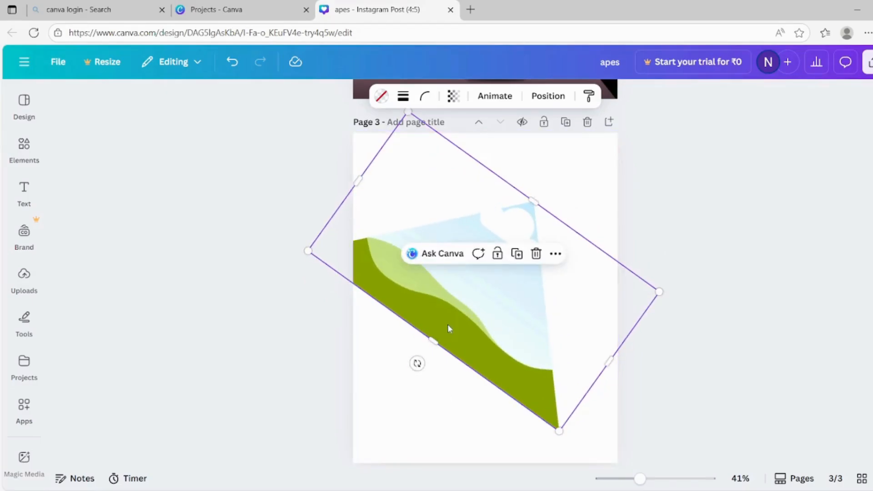
{"action": "left_click_drag", "start_coordinate": [448, 324], "coordinate": [477, 297]}
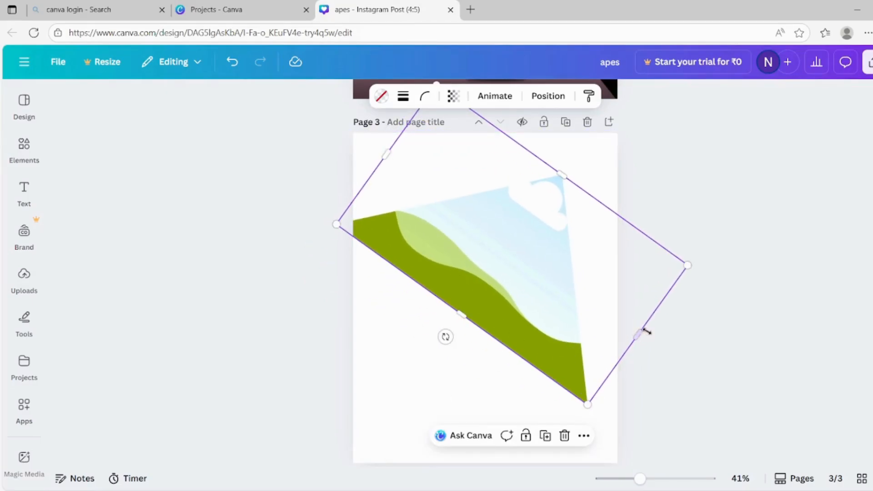
{"action": "left_click_drag", "start_coordinate": [687, 266], "coordinate": [803, 246]}
{"action": "left_click_drag", "start_coordinate": [335, 225], "coordinate": [194, 169]}
{"action": "left_click_drag", "start_coordinate": [420, 230], "coordinate": [458, 152]}
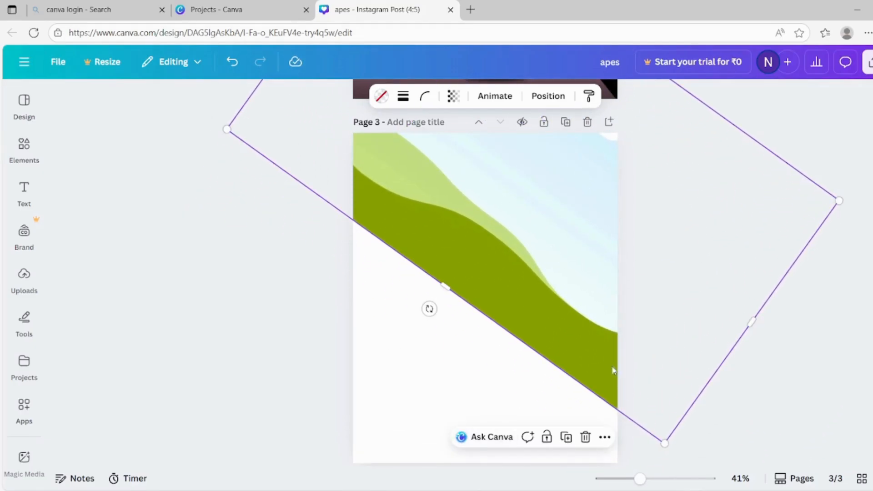
- Refine the frame's tilt and position so its base runs diagonally from the page's top-left corner to its bottom-right corner
{"action": "left_click_drag", "start_coordinate": [429, 309], "coordinate": [396, 279]}
{"action": "left_click_drag", "start_coordinate": [464, 293], "coordinate": [504, 298]}
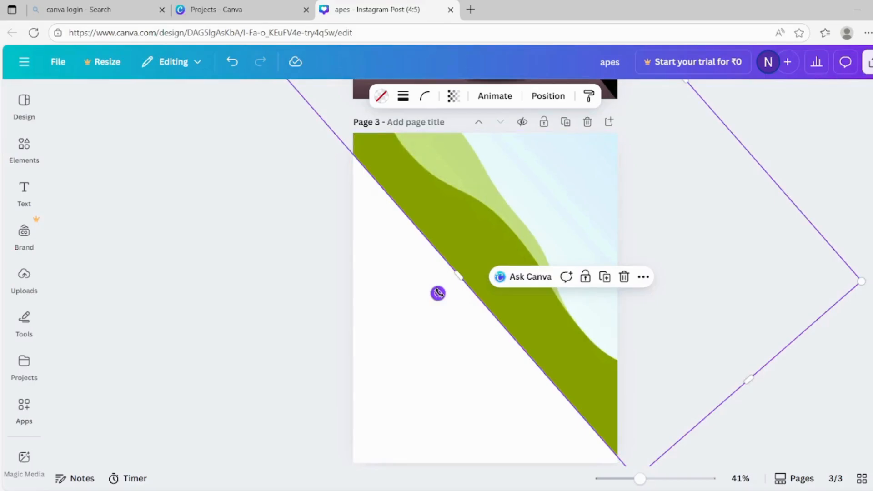
{"action": "left_click_drag", "start_coordinate": [438, 292], "coordinate": [421, 301]}
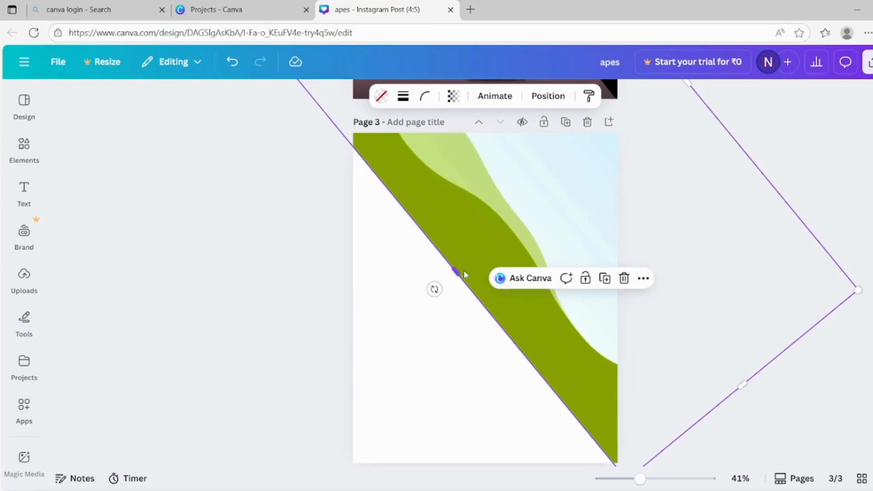
{"action": "left_click_drag", "start_coordinate": [470, 227], "coordinate": [483, 228]}
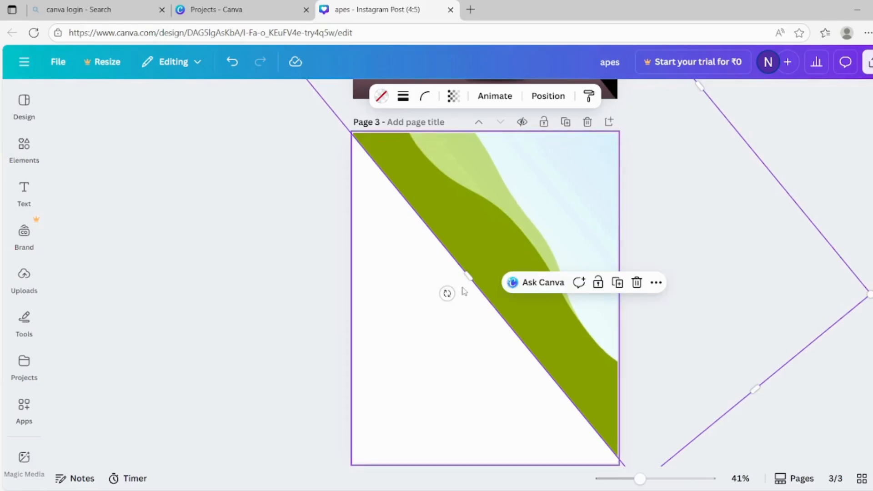
{"action": "left_click_drag", "start_coordinate": [447, 293], "coordinate": [467, 270]}
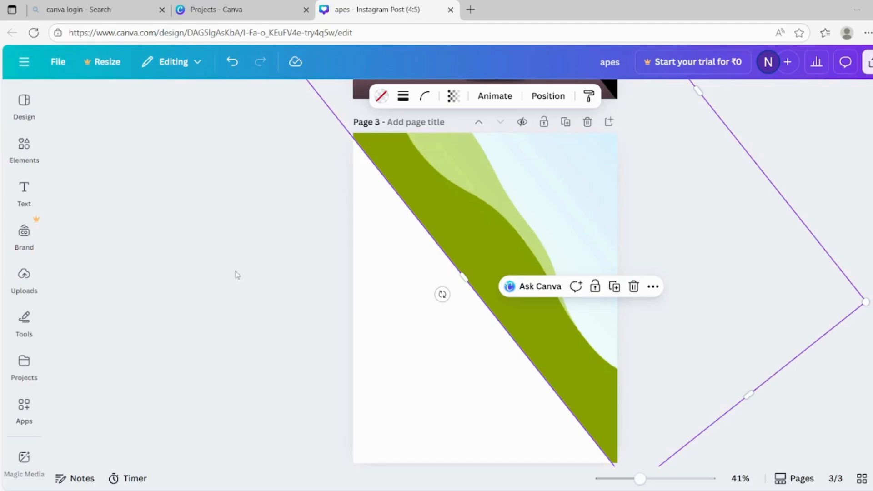
- Search the elements library for GRAPES and remove the Frames filter from the results
{"action": "left_click", "coordinate": [24, 193]}
{"action": "left_click", "coordinate": [24, 146]}
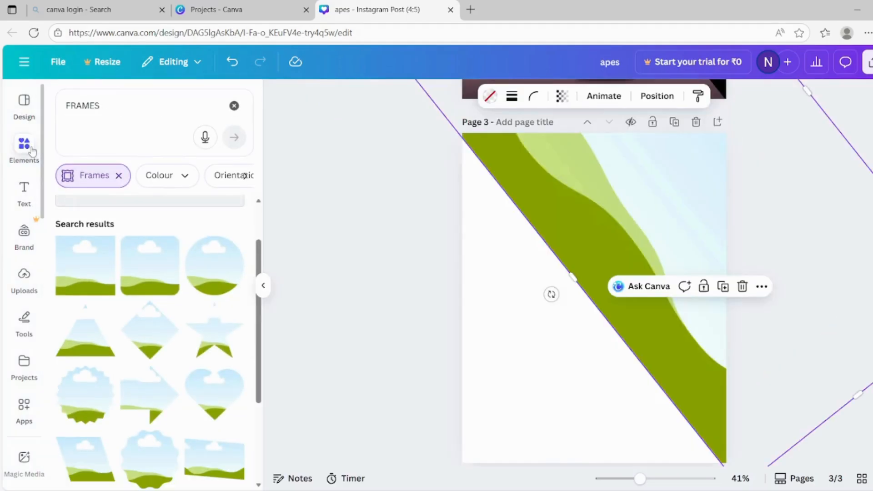
{"action": "left_click", "coordinate": [118, 101]}
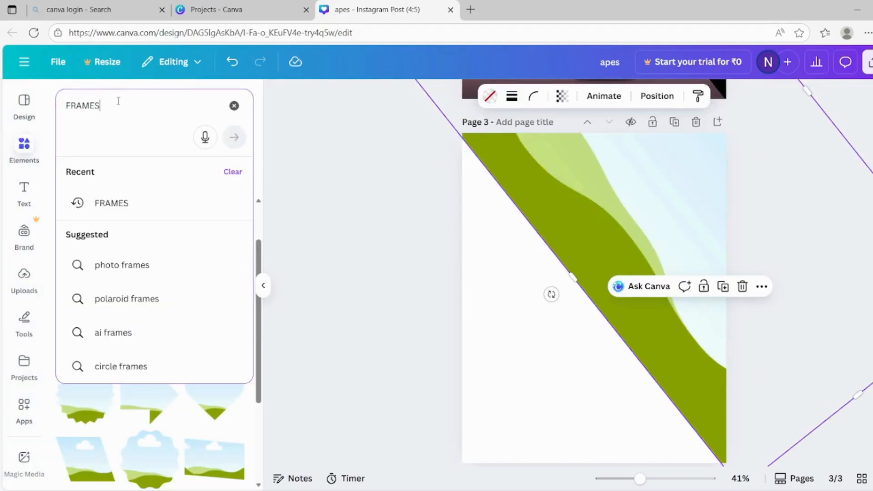
{"action": "key", "text": "BackSpace"}
{"action": "key", "text": "BackSpace"}
{"action": "key", "text": "BackSpace"}
{"action": "key", "text": "BackSpace"}
{"action": "key", "text": "BackSpace"}
{"action": "key", "text": "BackSpace"}
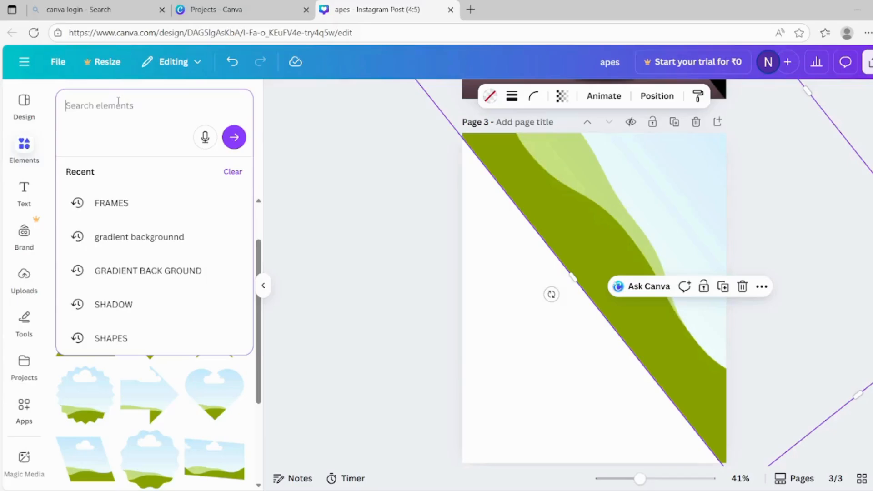
{"action": "type", "text": "GRAPES"}
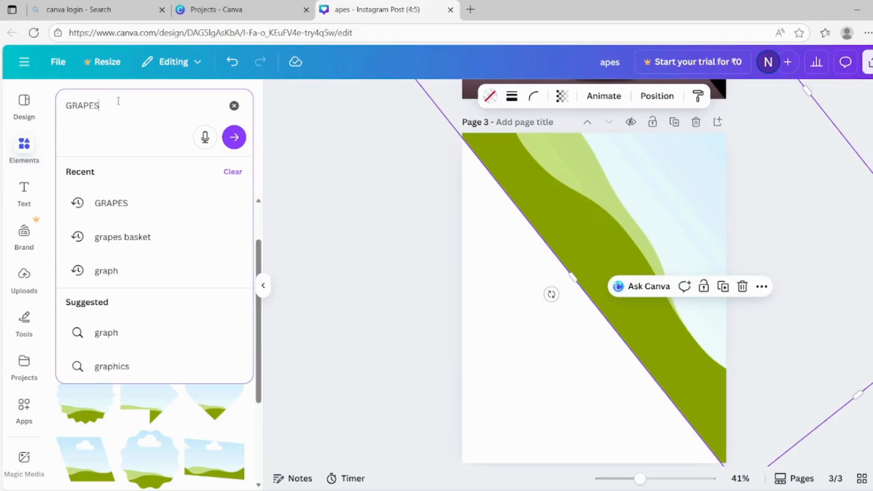
{"action": "left_click", "coordinate": [117, 202]}
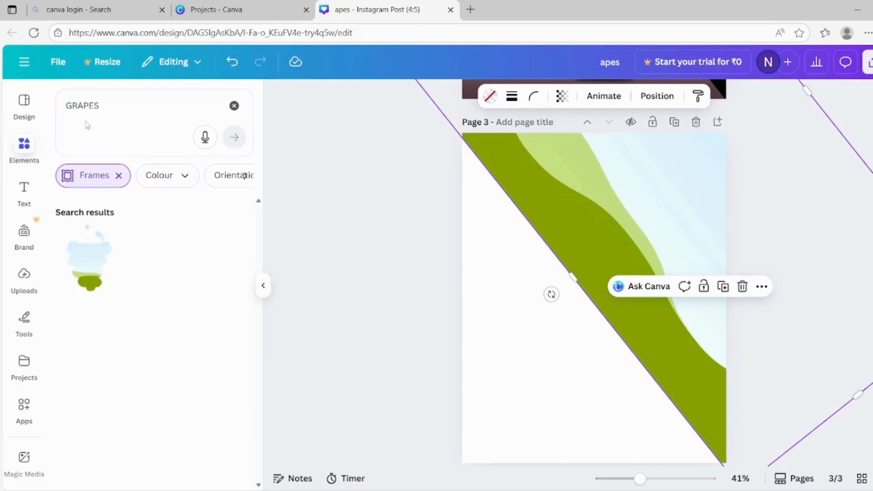
{"action": "left_click", "coordinate": [59, 177]}
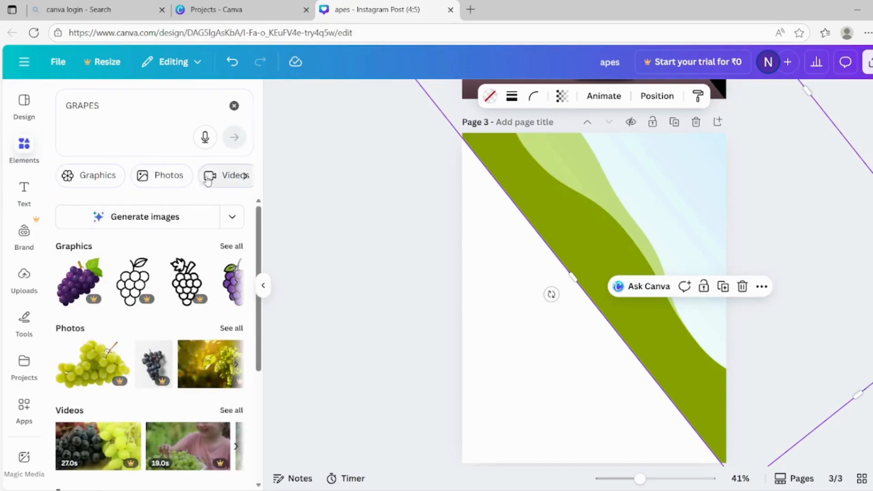
- Show all photo results for GRAPES and look through them for a picture that suits the triangle frame
{"action": "left_click", "coordinate": [246, 179]}
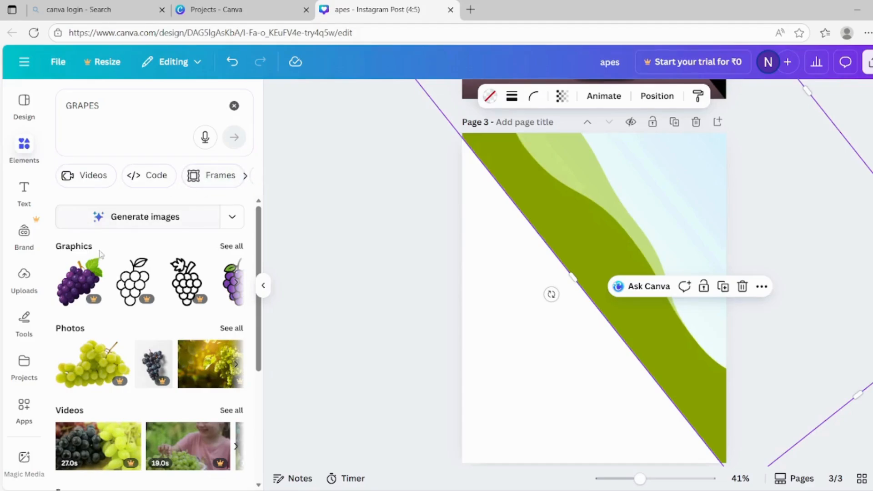
{"action": "left_click", "coordinate": [231, 328]}
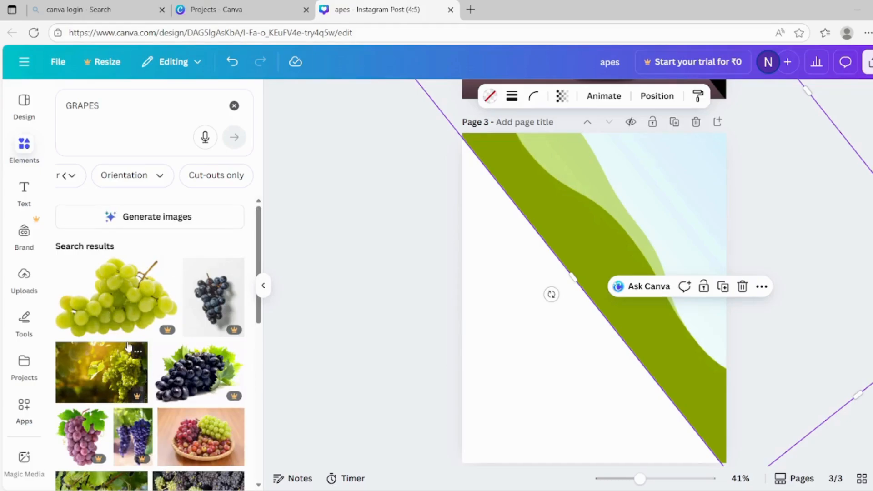
{"action": "scroll", "coordinate": [108, 317], "scroll_direction": "down", "scroll_amount": 10}
{"action": "scroll", "coordinate": [127, 346], "scroll_direction": "down", "scroll_amount": 15}
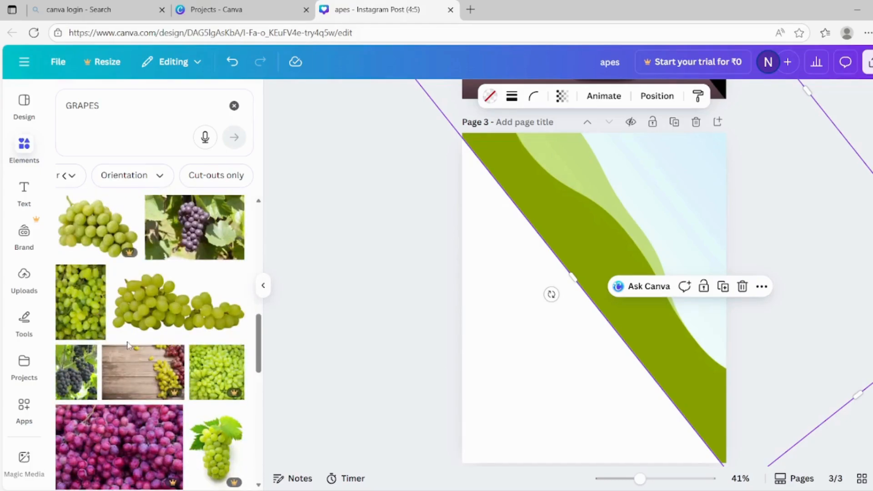
{"action": "scroll", "coordinate": [127, 346], "scroll_direction": "down", "scroll_amount": 15}
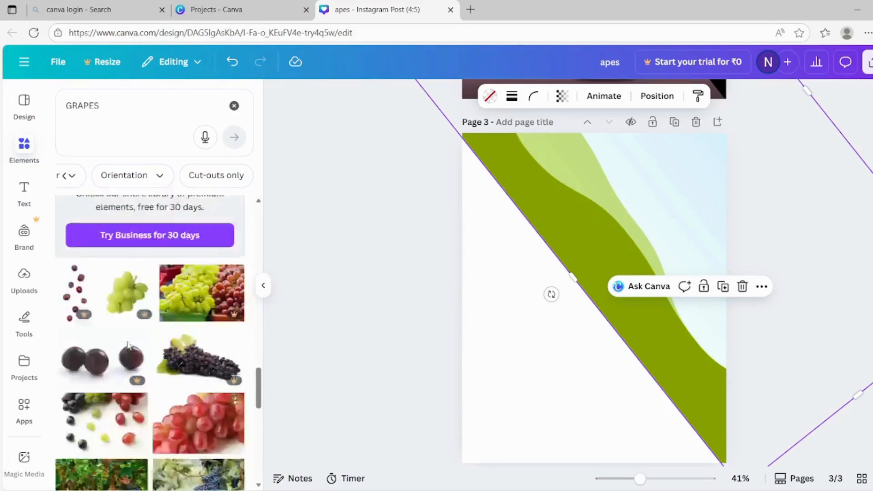
{"action": "scroll", "coordinate": [128, 345], "scroll_direction": "down", "scroll_amount": 5}
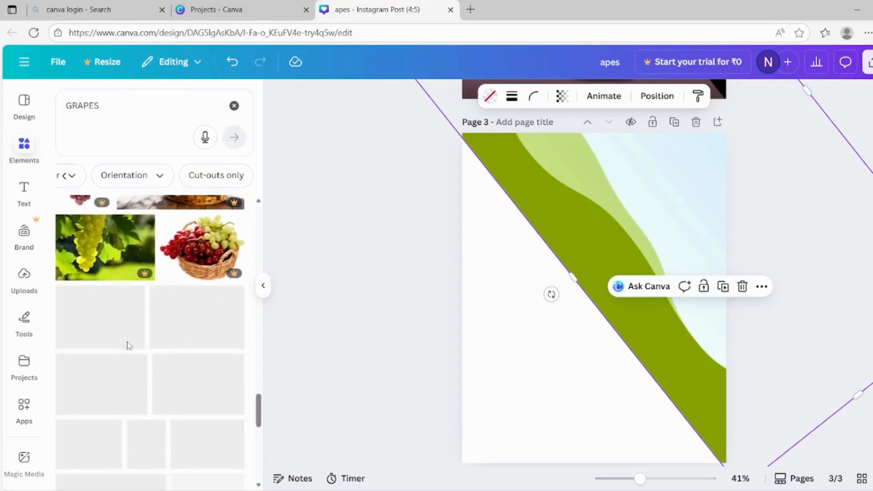
{"action": "scroll", "coordinate": [128, 345], "scroll_direction": "down", "scroll_amount": 5}
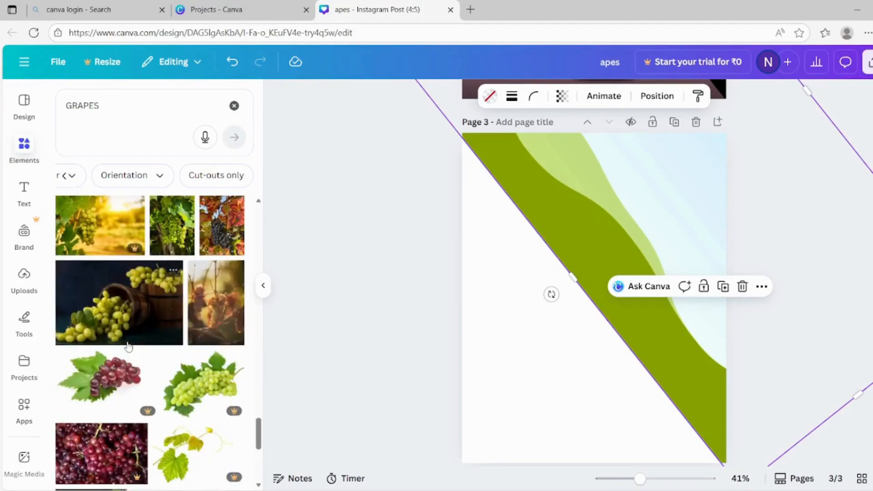
{"action": "scroll", "coordinate": [129, 347], "scroll_direction": "down", "scroll_amount": 1}
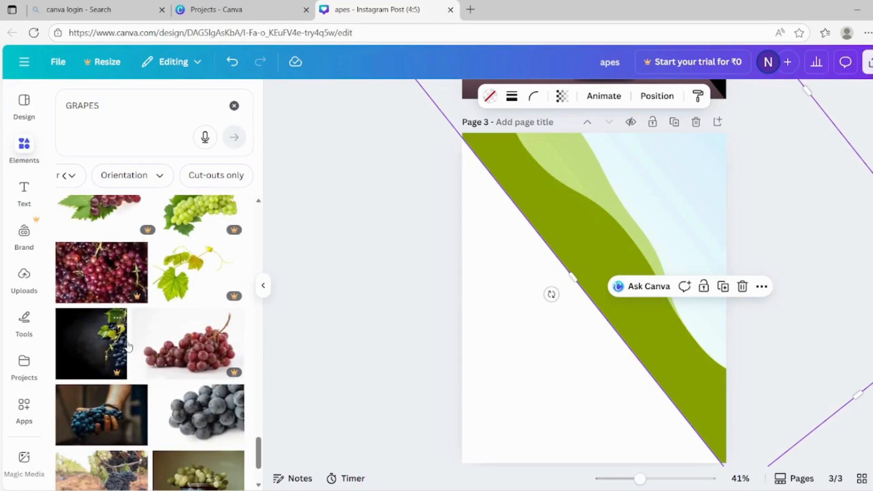
{"action": "scroll", "coordinate": [128, 347], "scroll_direction": "down", "scroll_amount": 5}
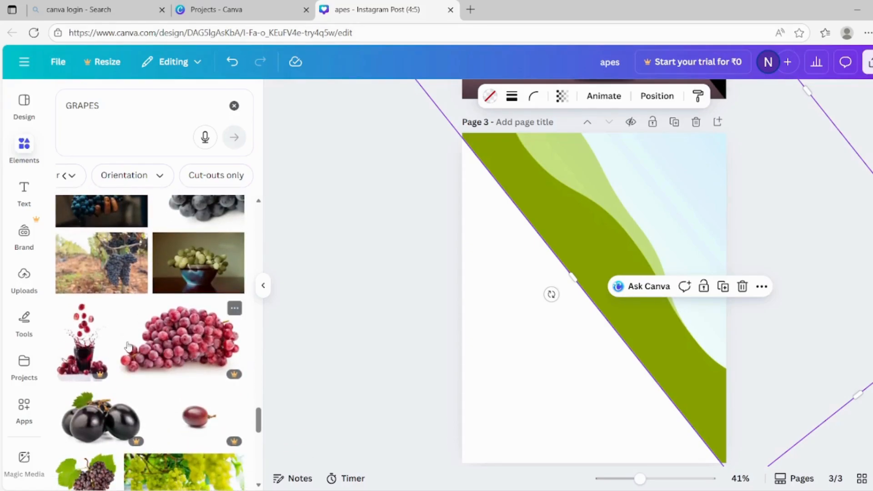
{"action": "scroll", "coordinate": [129, 347], "scroll_direction": "down", "scroll_amount": 6}
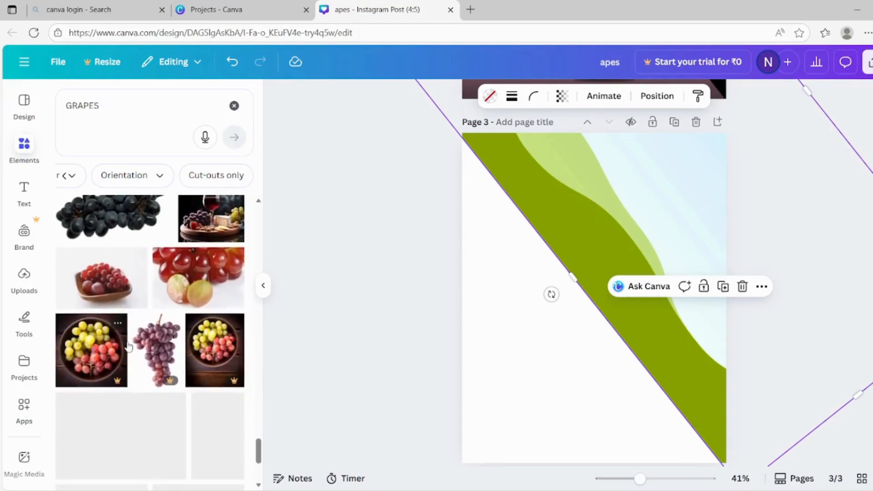
{"action": "scroll", "coordinate": [129, 347], "scroll_direction": "down", "scroll_amount": 3}
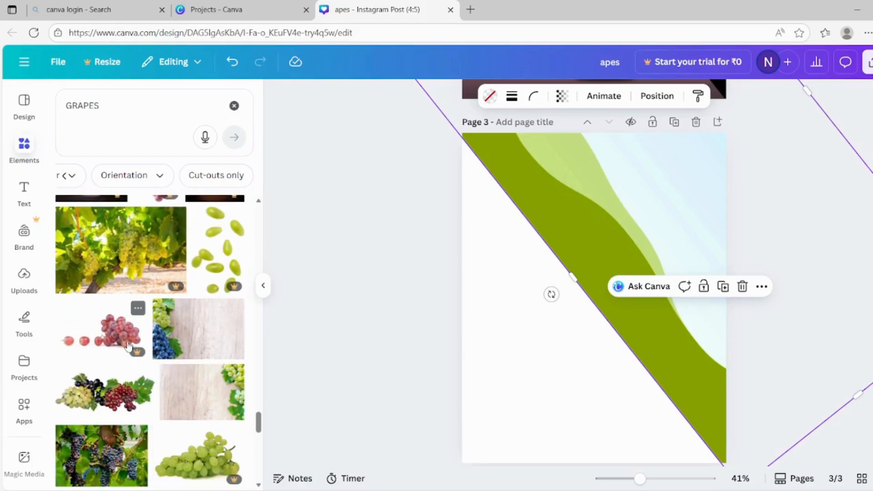
{"action": "scroll", "coordinate": [129, 347], "scroll_direction": "down", "scroll_amount": 3}
{"action": "scroll", "coordinate": [129, 347], "scroll_direction": "down", "scroll_amount": 6}
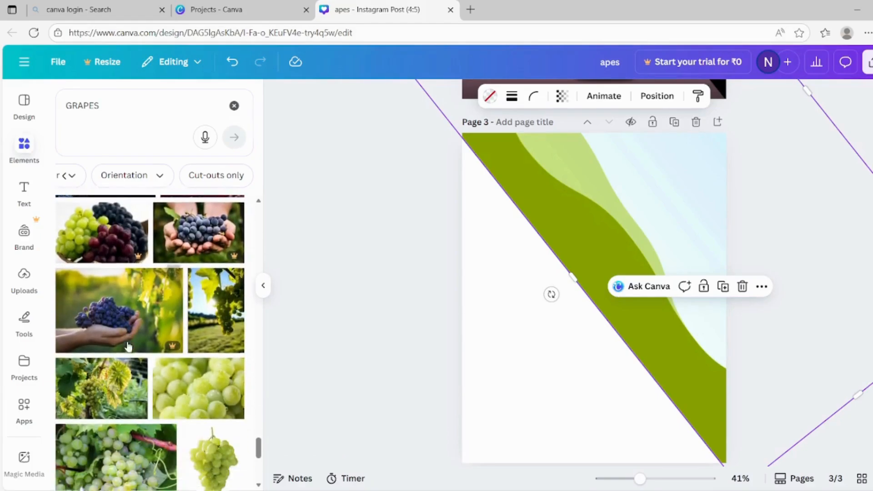
{"action": "scroll", "coordinate": [129, 347], "scroll_direction": "down", "scroll_amount": 8}
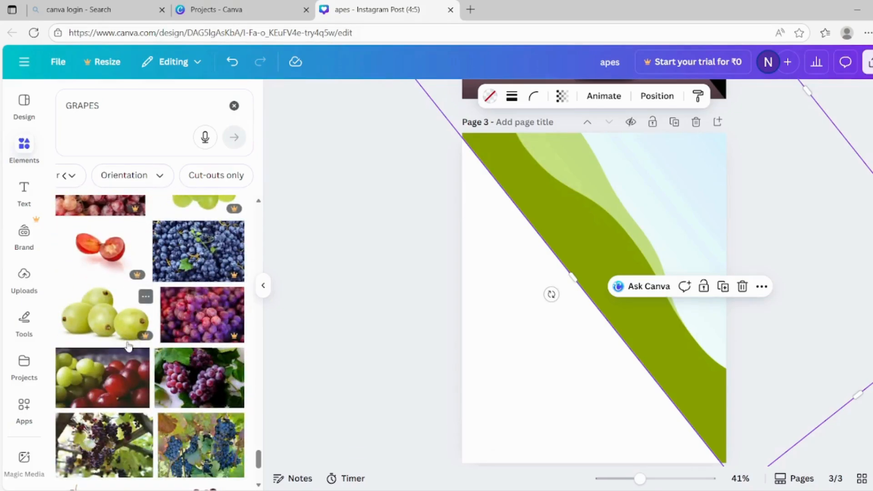
{"action": "scroll", "coordinate": [129, 347], "scroll_direction": "down", "scroll_amount": 3}
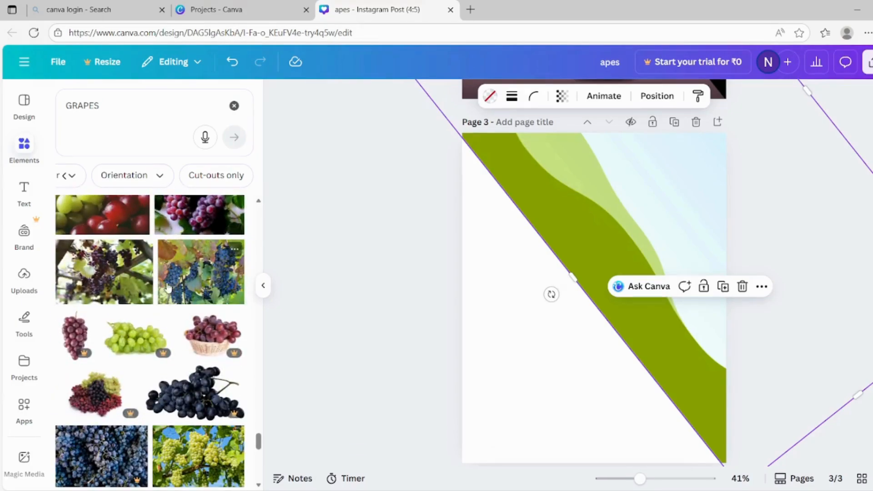
- Fill the triangle frame on page 3 with the photo of purple grape bunches among green leaves and lock the frame
{"action": "scroll", "coordinate": [219, 287], "scroll_direction": "up", "scroll_amount": 1}
{"action": "left_click", "coordinate": [219, 287]}
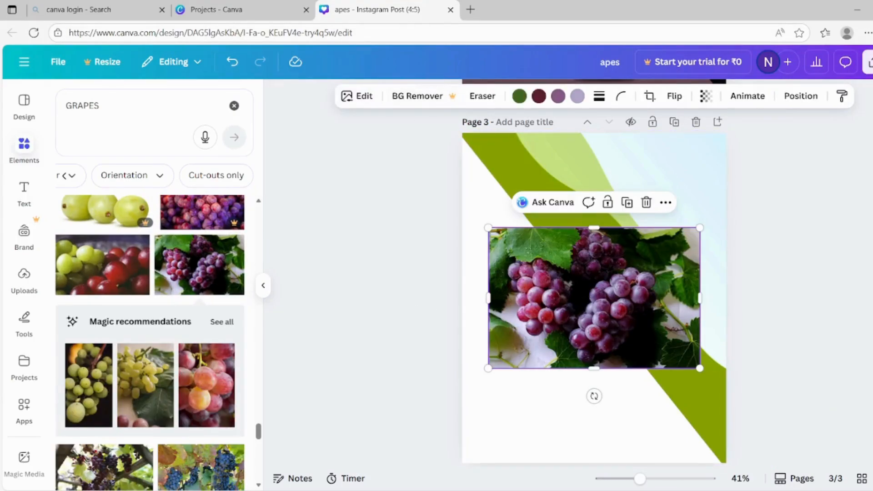
{"action": "left_click_drag", "start_coordinate": [568, 304], "coordinate": [596, 233]}
{"action": "left_click", "coordinate": [708, 275]}
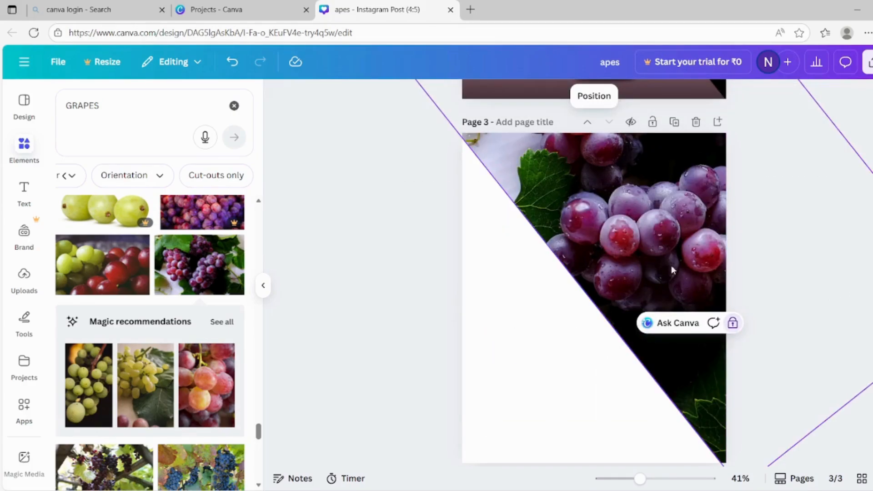
- Try to reposition the grape photo inside the locked triangle frame
{"action": "left_click_drag", "start_coordinate": [633, 260], "coordinate": [632, 281]}
{"action": "left_click", "coordinate": [633, 270]}
{"action": "left_click", "coordinate": [497, 266]}
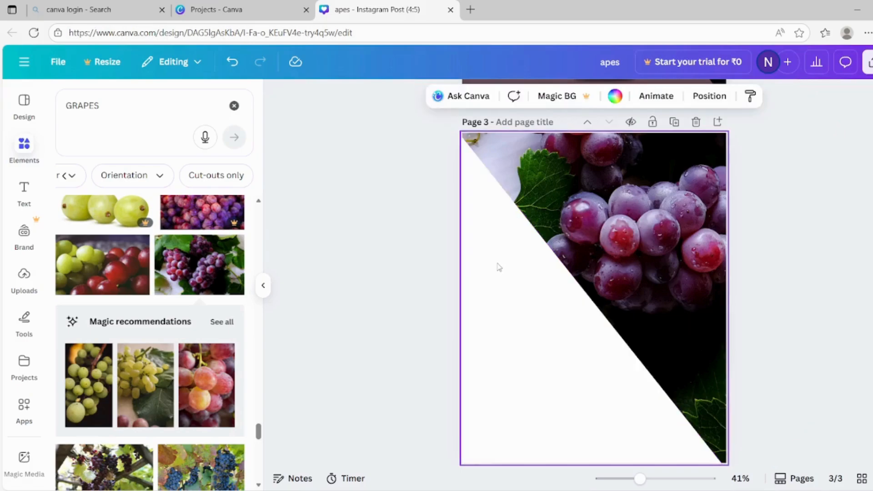
{"action": "left_click", "coordinate": [570, 210]}
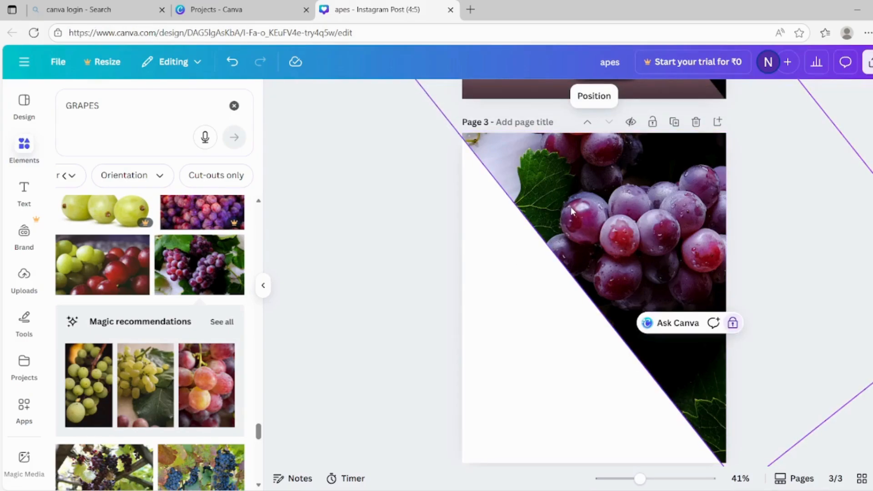
{"action": "left_click", "coordinate": [571, 210]}
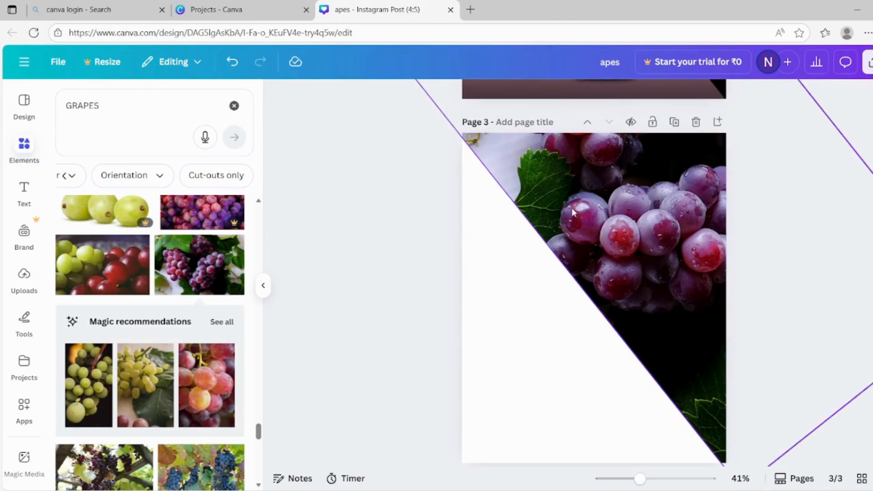
{"action": "right_click", "coordinate": [660, 217]}
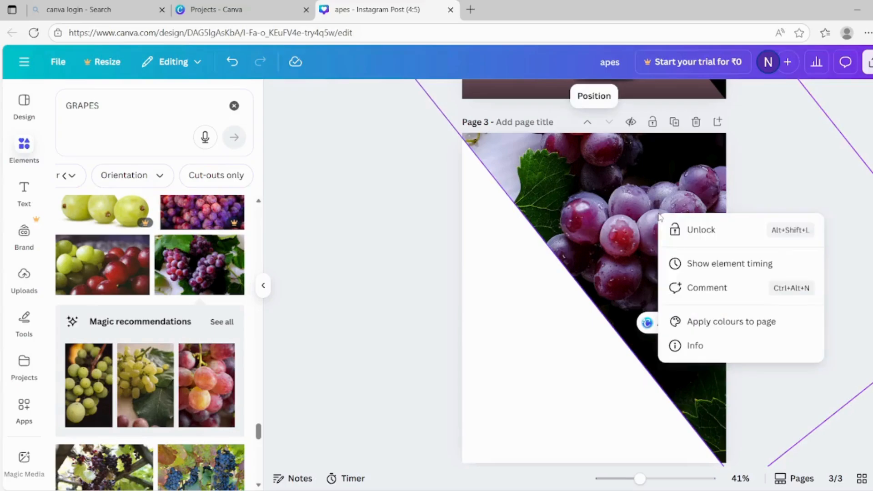
{"action": "left_click", "coordinate": [640, 246]}
{"action": "left_click", "coordinate": [640, 291]}
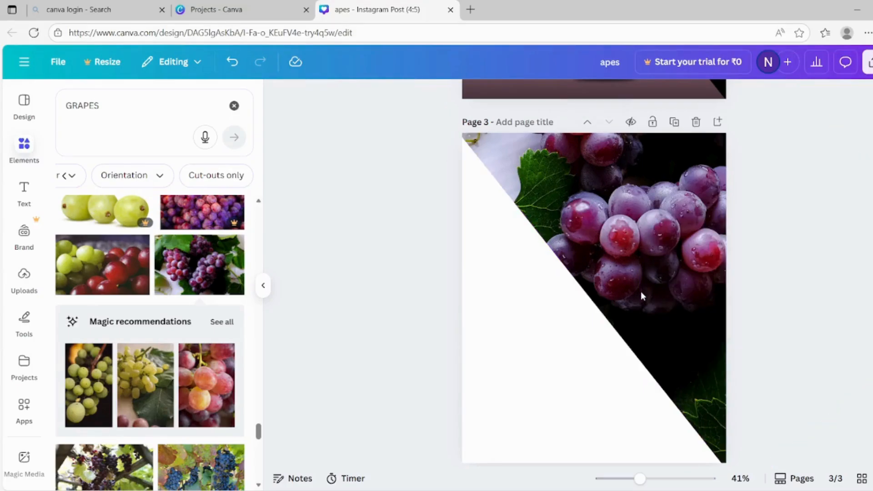
{"action": "left_click", "coordinate": [493, 253]}
{"action": "scroll", "coordinate": [493, 252], "scroll_direction": "down", "scroll_amount": 1}
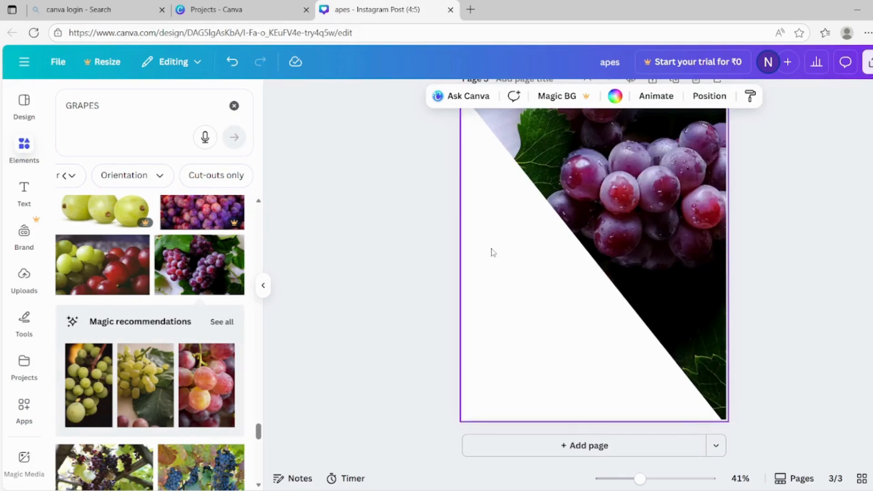
{"action": "scroll", "coordinate": [494, 252], "scroll_direction": "up", "scroll_amount": 1}
{"action": "left_click", "coordinate": [625, 219]}
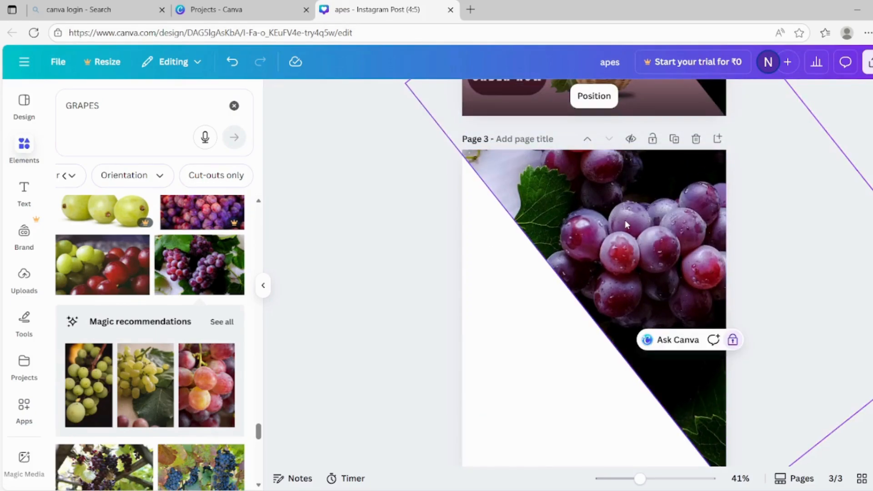
{"action": "left_click", "coordinate": [626, 224]}
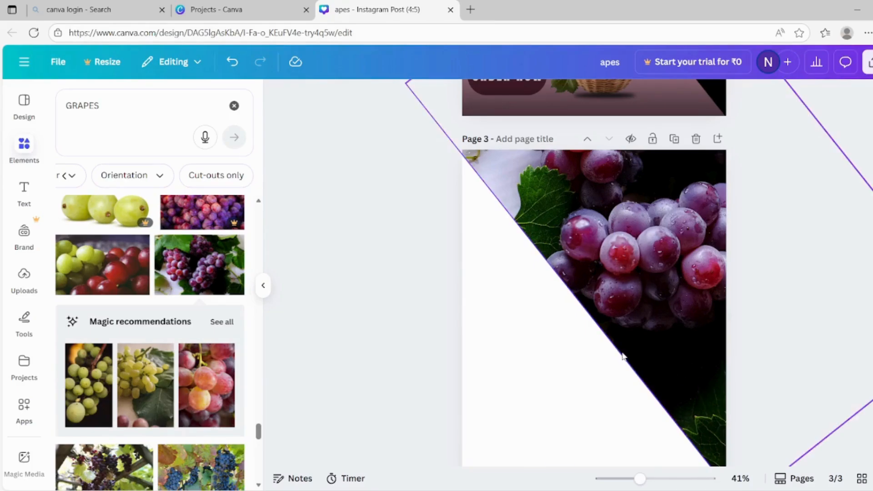
- Show the layers of page 3 and unlock the triangle frame holding the grape photo
{"action": "left_click", "coordinate": [660, 213]}
{"action": "left_click", "coordinate": [594, 94]}
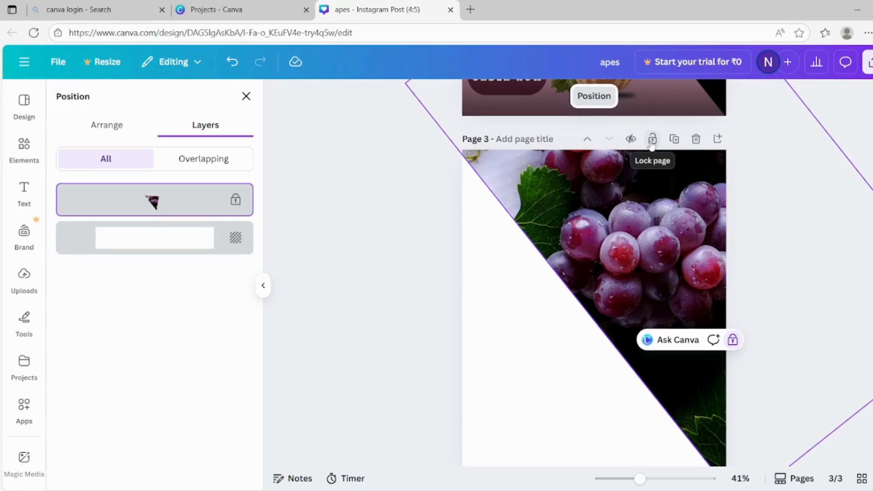
{"action": "left_click", "coordinate": [733, 340]}
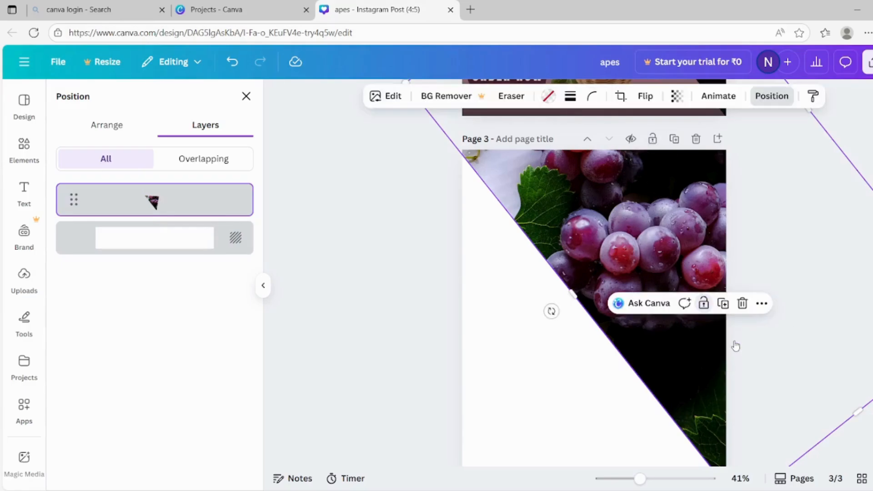
- Rotate the grape photo to 26 degrees inside the triangle frame and shift it so the bunch follows the diagonal edge
{"action": "double_click", "coordinate": [674, 243]}
{"action": "left_click_drag", "start_coordinate": [672, 233], "coordinate": [676, 288]}
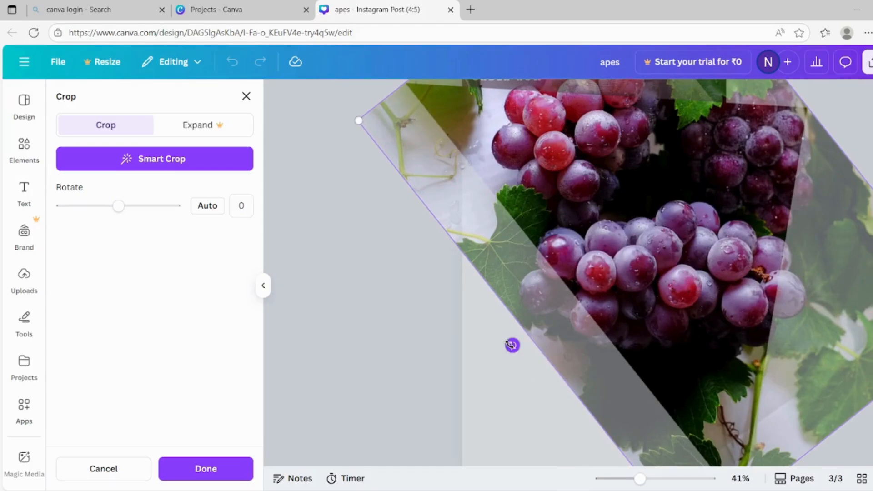
{"action": "left_click_drag", "start_coordinate": [511, 345], "coordinate": [507, 255]}
{"action": "left_click_drag", "start_coordinate": [638, 218], "coordinate": [656, 215]}
{"action": "key", "text": "Return"}
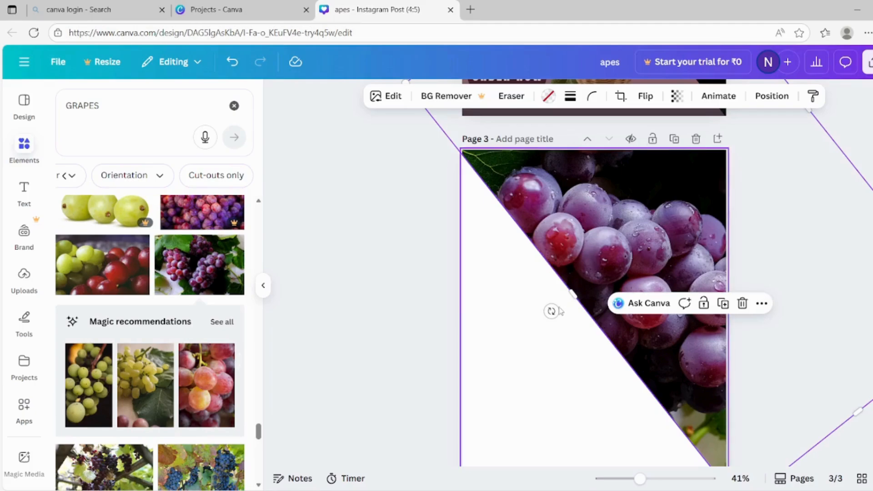
- Adjust the crop again by rotating the grape photo to 41.4 degrees and moving it slightly upward within the triangle frame
{"action": "double_click", "coordinate": [627, 247]}
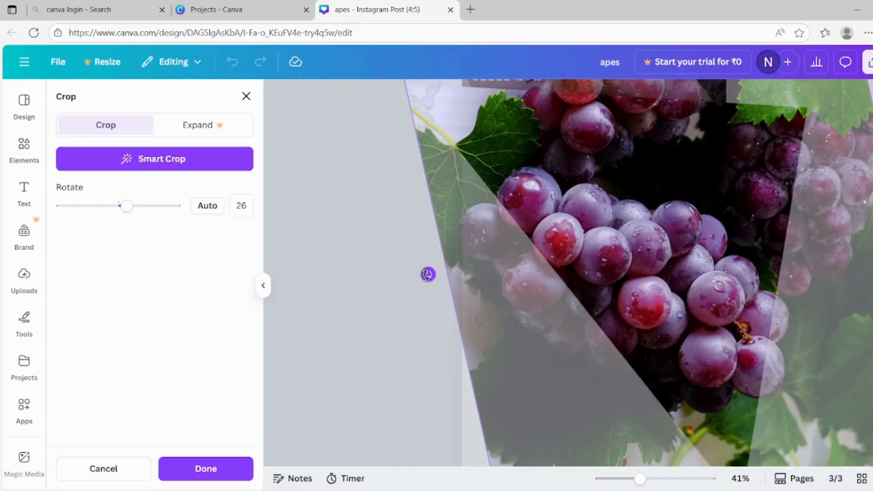
{"action": "left_click_drag", "start_coordinate": [424, 269], "coordinate": [429, 210]}
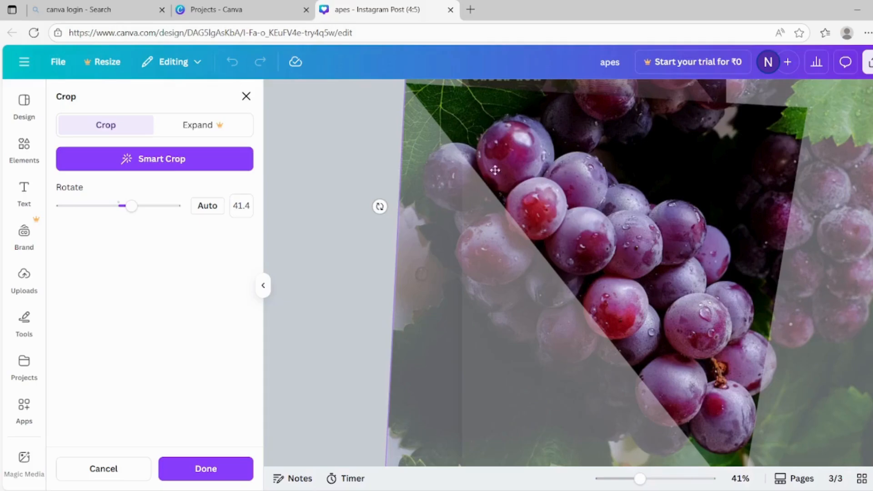
{"action": "left_click_drag", "start_coordinate": [581, 152], "coordinate": [737, 134]}
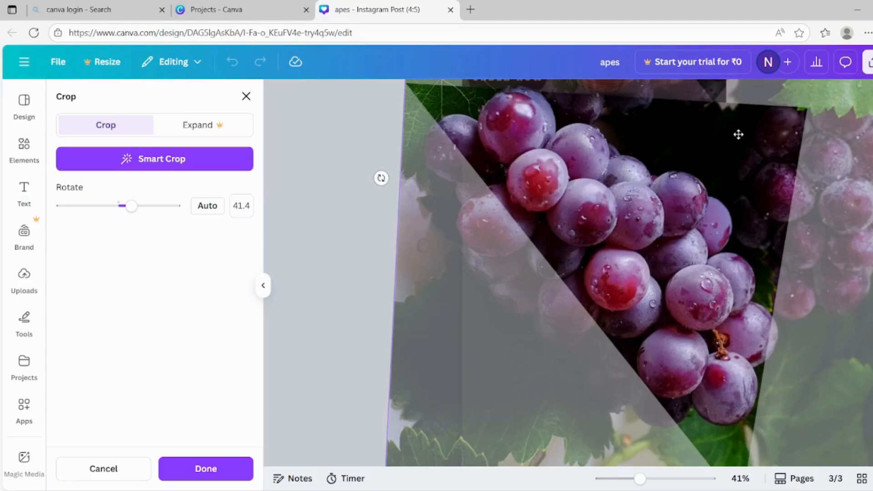
{"action": "left_click", "coordinate": [336, 234]}
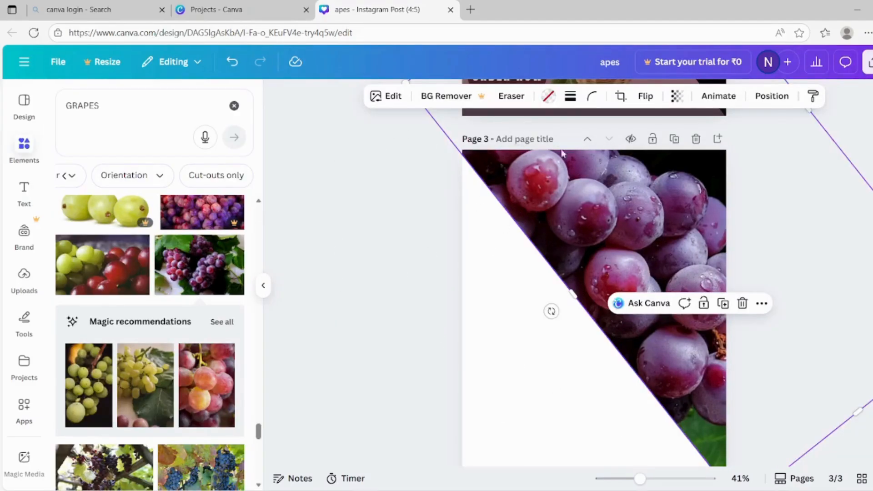
- Set the background of page 3 to the dusty mauve pink from the document colours
{"action": "left_click", "coordinate": [511, 237]}
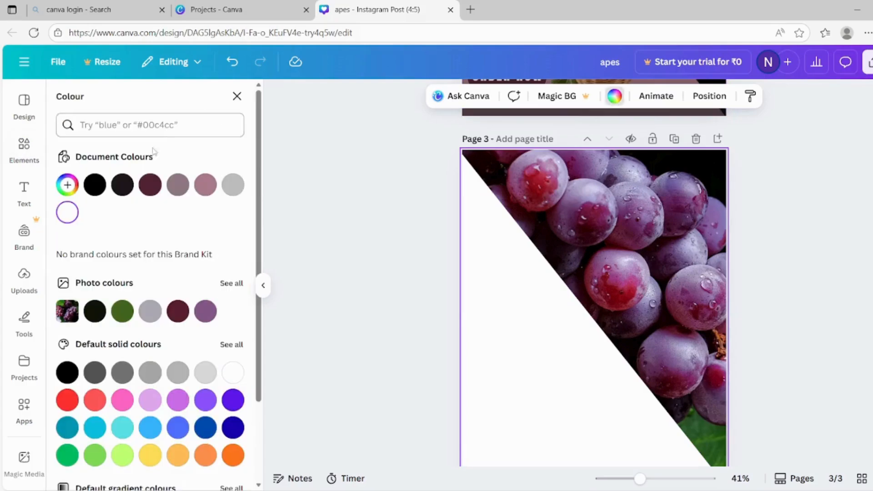
{"action": "left_click", "coordinate": [205, 185]}
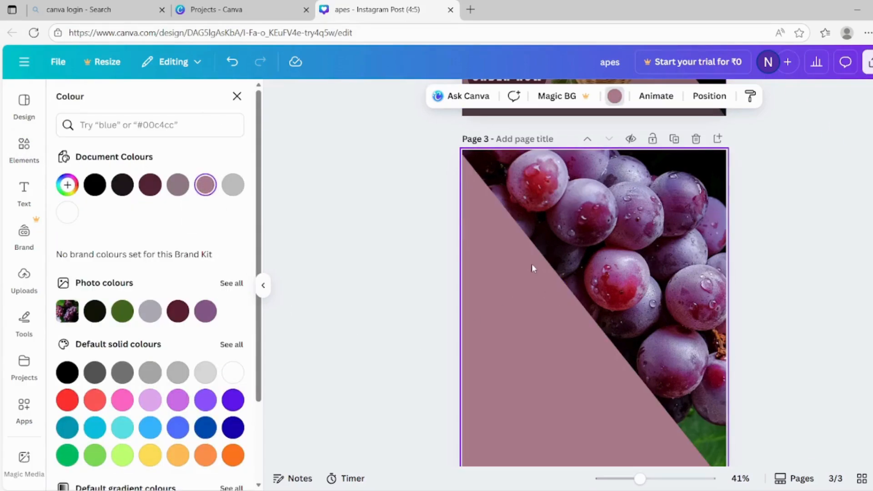
- Add a text box to page 3 and replace its placeholder text with "FRESH GRAPES"
{"action": "left_click", "coordinate": [24, 184]}
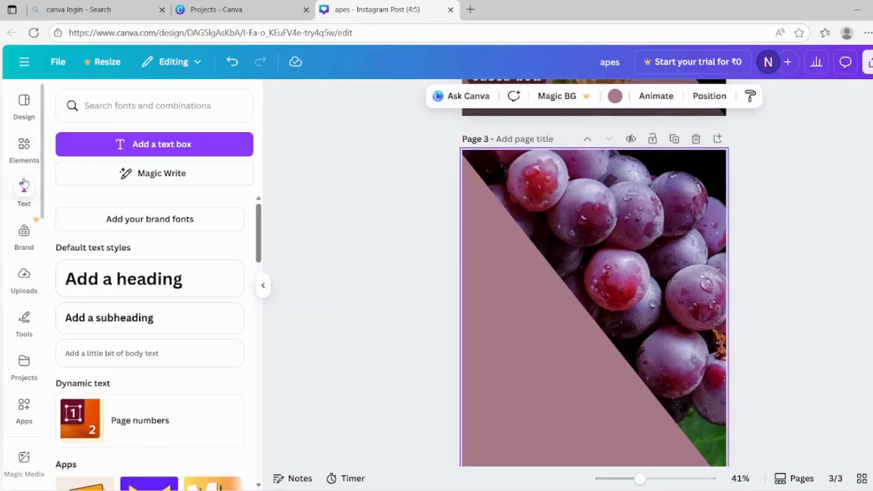
{"action": "left_click", "coordinate": [152, 145]}
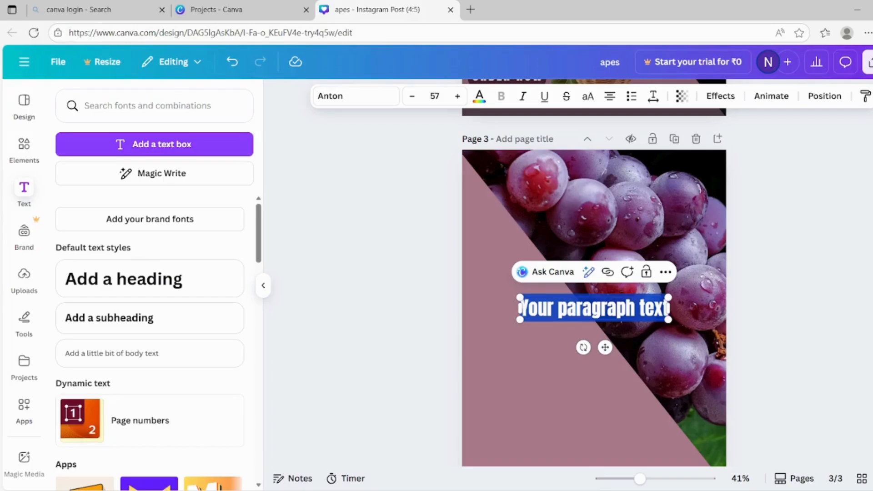
{"action": "left_click", "coordinate": [665, 307]}
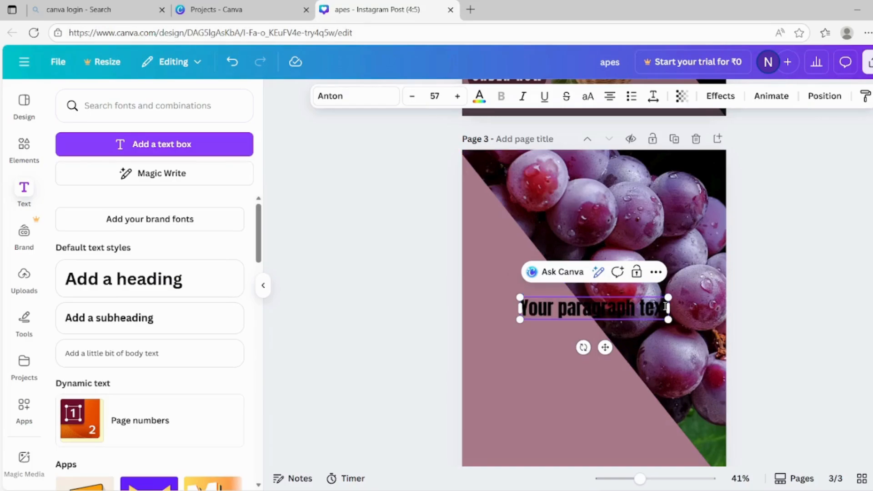
{"action": "key", "text": "BackSpace"}
{"action": "key", "text": "BackSpace"}
{"action": "key", "text": "BackSpace"}
{"action": "key", "text": "BackSpace"}
{"action": "key", "text": "BackSpace"}
{"action": "key", "text": "BackSpace"}
{"action": "key", "text": "BackSpace"}
{"action": "key", "text": "BackSpace"}
{"action": "key", "text": "BackSpace"}
{"action": "key", "text": "BackSpace"}
{"action": "key", "text": "BackSpace"}
{"action": "key", "text": "BackSpace"}
{"action": "key", "text": "BackSpace"}
{"action": "key", "text": "BackSpace"}
{"action": "key", "text": "BackSpace"}
{"action": "key", "text": "BackSpace"}
{"action": "key", "text": "BackSpace"}
{"action": "key", "text": "BackSpace"}
{"action": "key", "text": "BackSpace"}
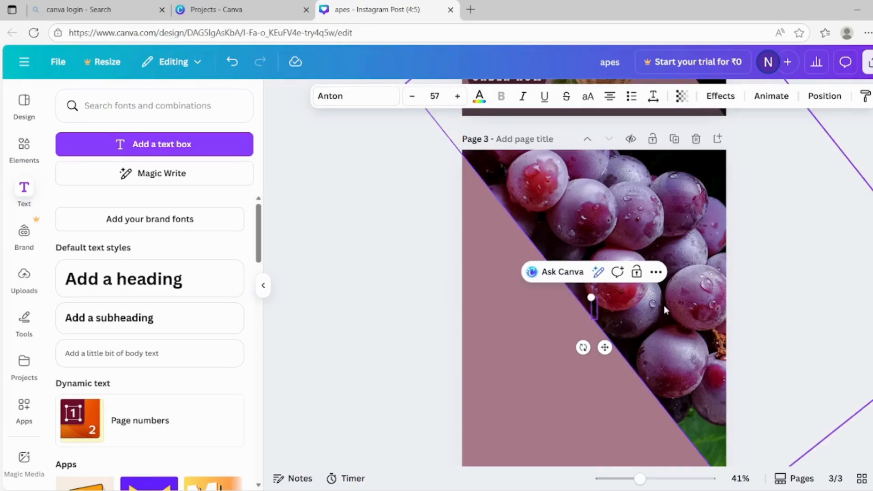
{"action": "key", "text": "BackSpace"}
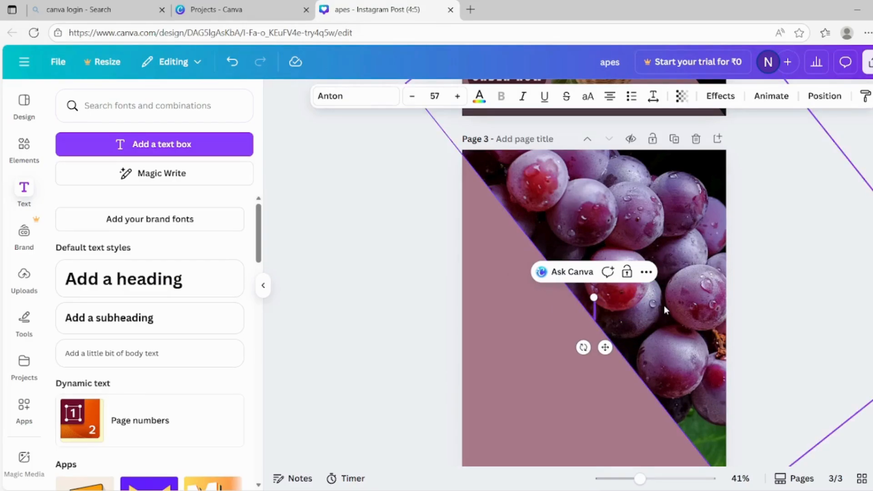
{"action": "type", "text": "GFRESH"}
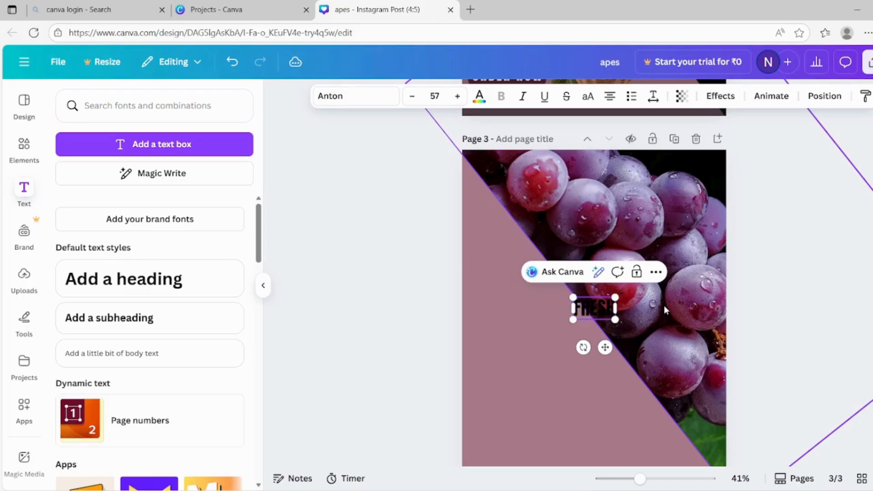
{"action": "type", "text": " G"}
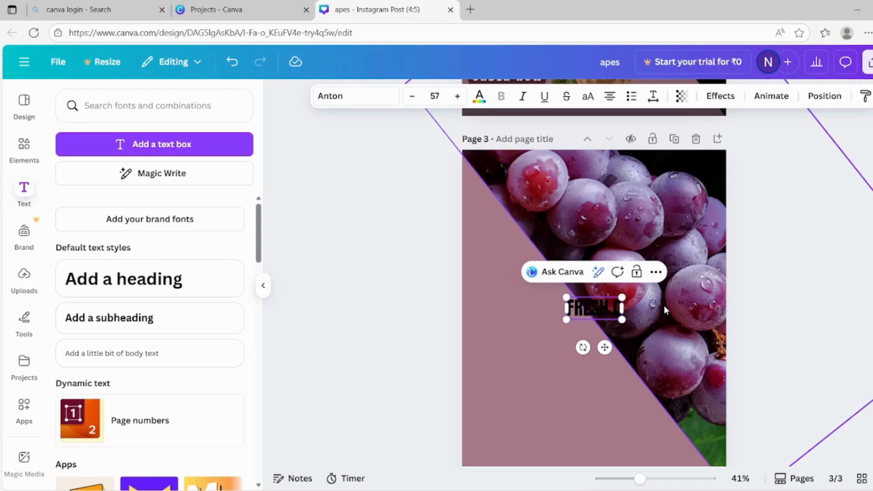
{"action": "type", "text": "RAPES"}
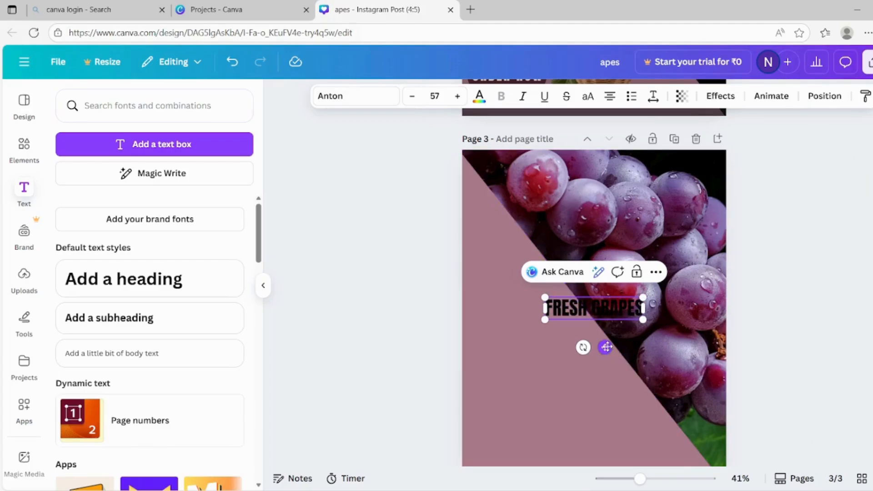
- Move the FRESH GRAPES text onto the mauve area beside the diagonal edge and set its font size to 60
{"action": "left_click_drag", "start_coordinate": [605, 347], "coordinate": [536, 339]}
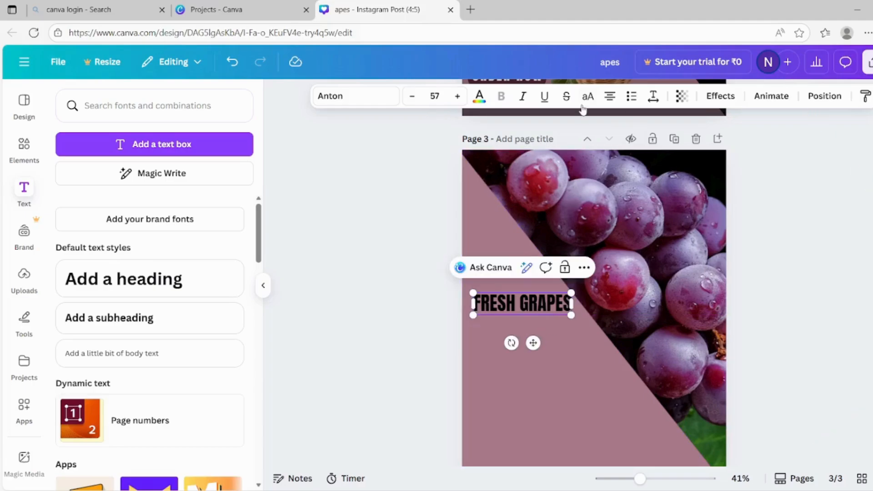
{"action": "left_click", "coordinate": [458, 98]}
{"action": "left_click", "coordinate": [457, 97]}
{"action": "left_click", "coordinate": [457, 97]}
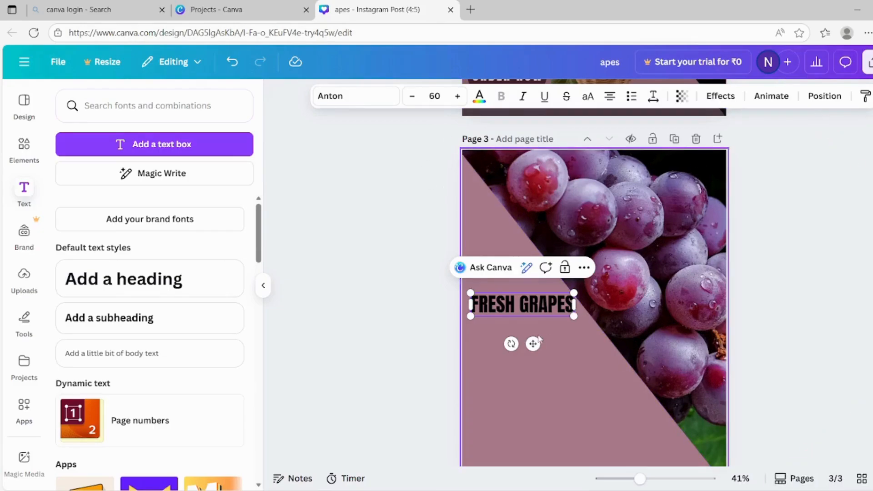
- Apply the Outline text effect to FRESH GRAPES with a thickness of 155
{"action": "left_click", "coordinate": [721, 96]}
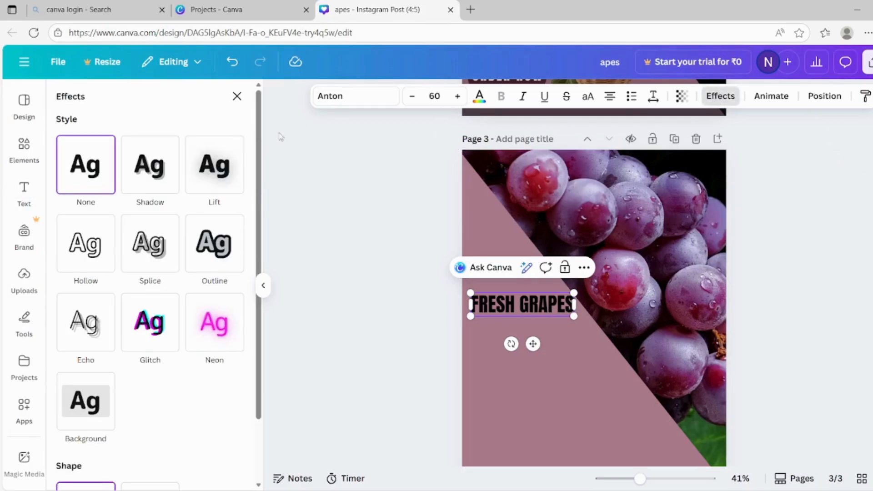
{"action": "left_click", "coordinate": [221, 250]}
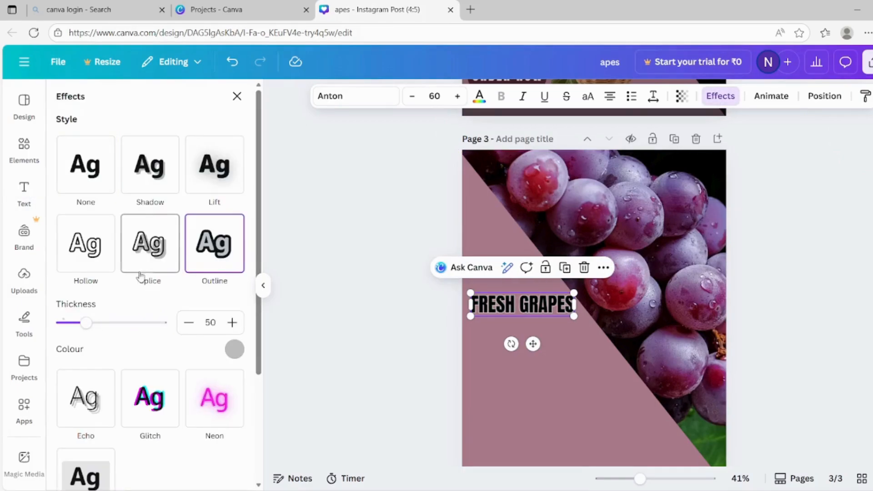
{"action": "left_click_drag", "start_coordinate": [87, 326], "coordinate": [139, 349]}
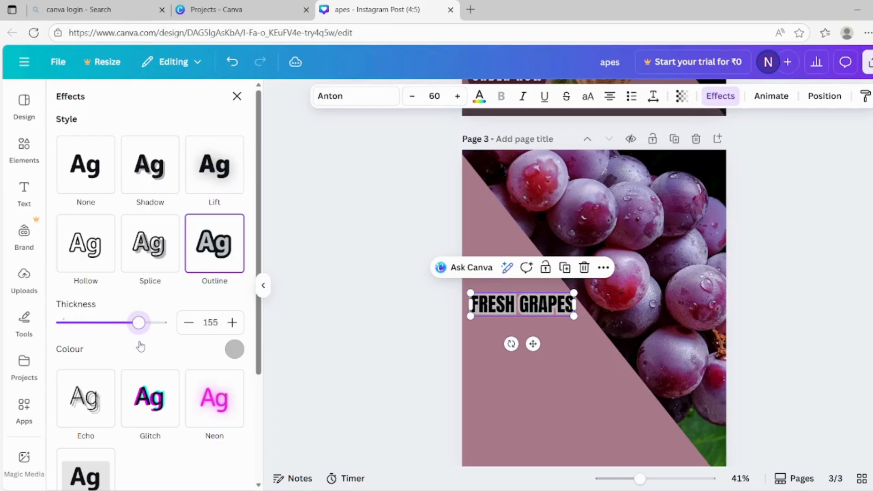
{"action": "left_click", "coordinate": [351, 381]}
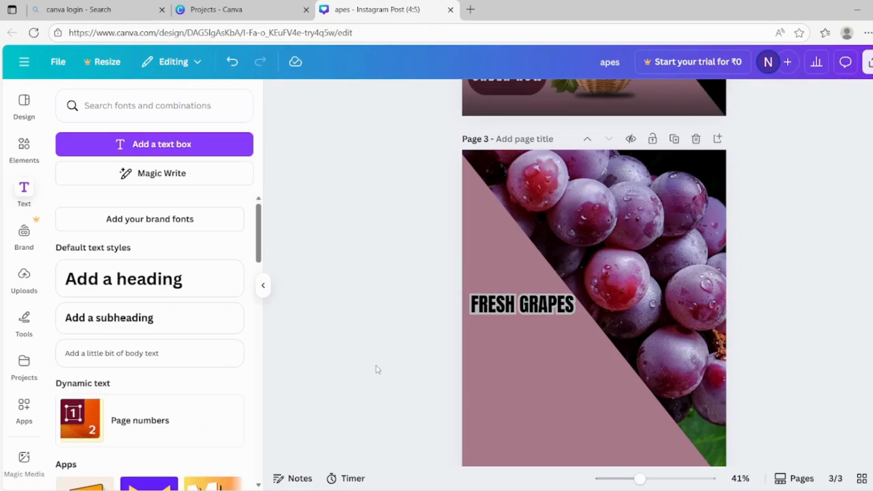
- Add a second text box reading "Juicy & Healthy" and place it below FRESH GRAPES, aligned with its left edge
{"action": "left_click", "coordinate": [173, 145]}
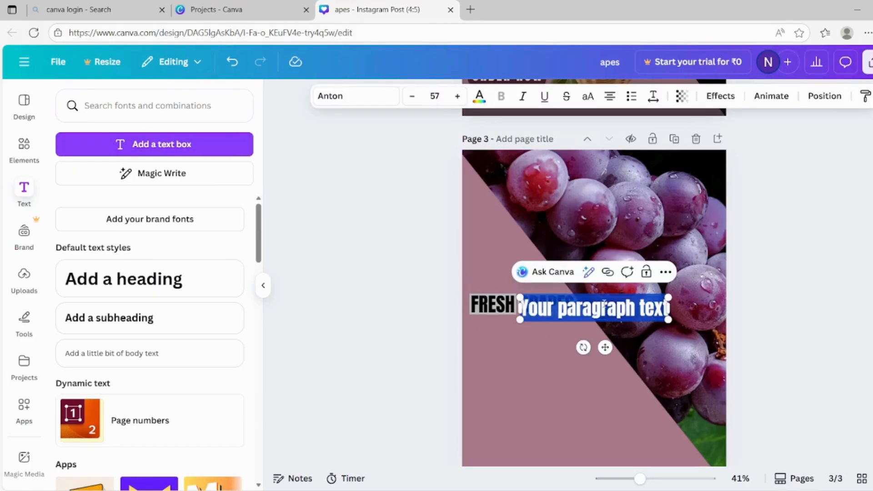
{"action": "left_click_drag", "start_coordinate": [604, 347], "coordinate": [556, 387]}
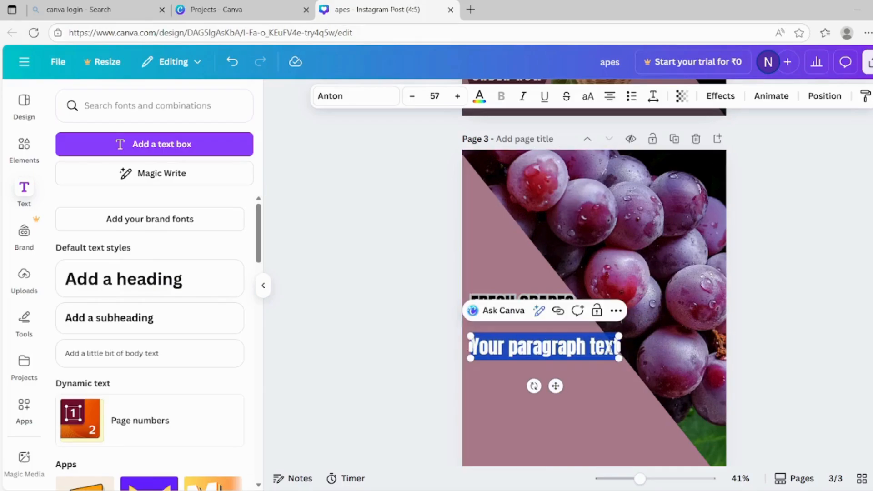
{"action": "left_click", "coordinate": [616, 347]}
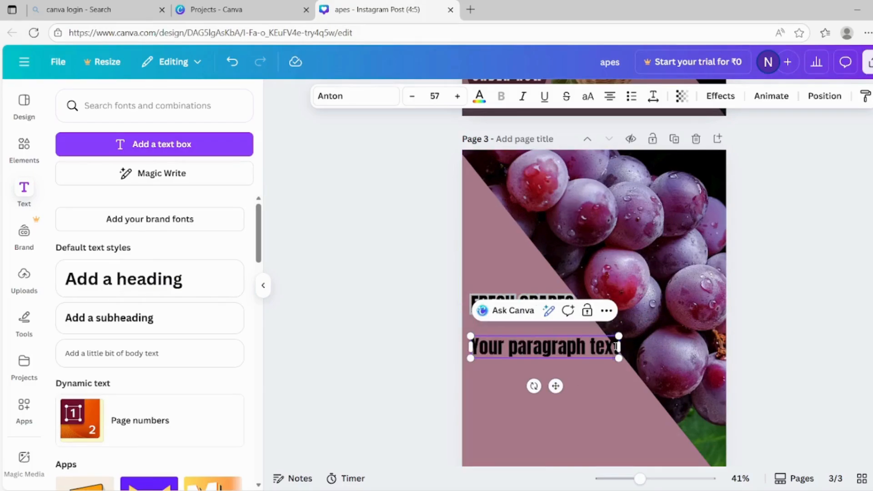
{"action": "key", "text": "BackSpace"}
{"action": "key", "text": "BackSpace"}
{"action": "key", "text": "BackSpace"}
{"action": "key", "text": "BackSpace"}
{"action": "key", "text": "BackSpace"}
{"action": "key", "text": "BackSpace"}
{"action": "key", "text": "BackSpace"}
{"action": "key", "text": "BackSpace"}
{"action": "key", "text": "BackSpace"}
{"action": "key", "text": "BackSpace"}
{"action": "key", "text": "BackSpace"}
{"action": "key", "text": "BackSpace"}
{"action": "key", "text": "BackSpace"}
{"action": "key", "text": "BackSpace"}
{"action": "key", "text": "BackSpace"}
{"action": "key", "text": "BackSpace"}
{"action": "key", "text": "BackSpace"}
{"action": "key", "text": "BackSpace"}
{"action": "key", "text": "BackSpace"}
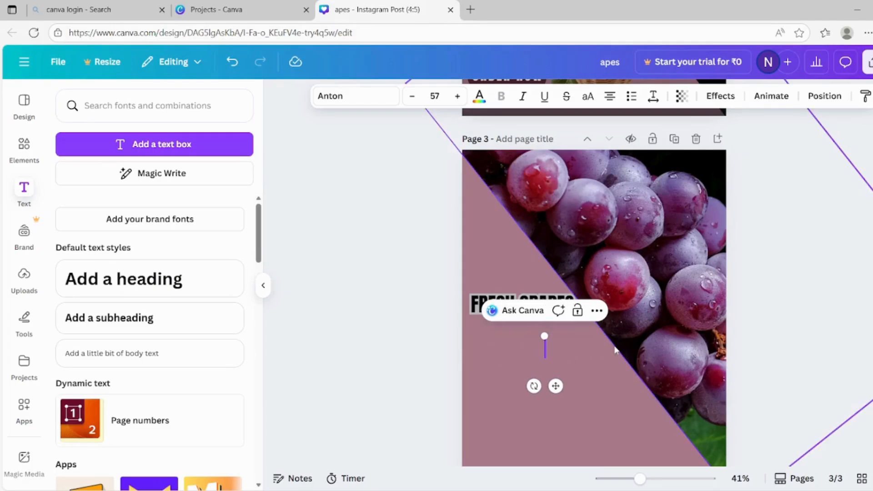
{"action": "type", "text": "Jui"}
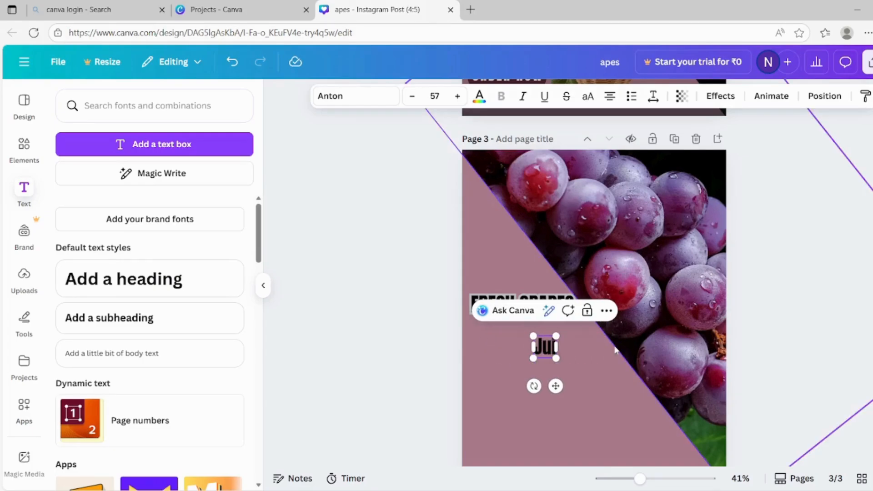
{"action": "type", "text": "cy"}
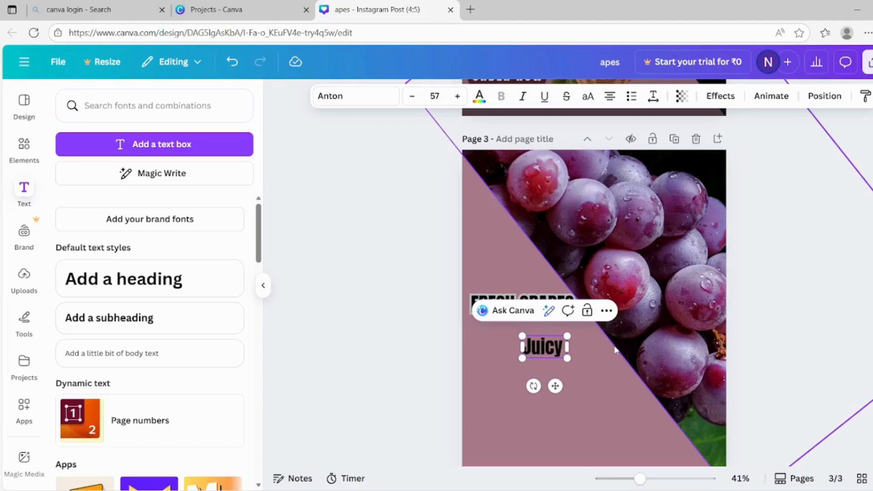
{"action": "type", "text": " &"}
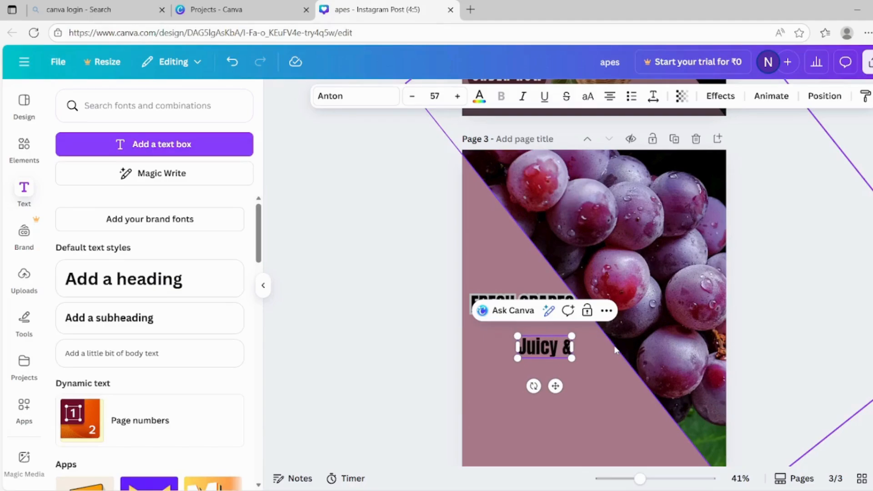
{"action": "type", "text": "H"}
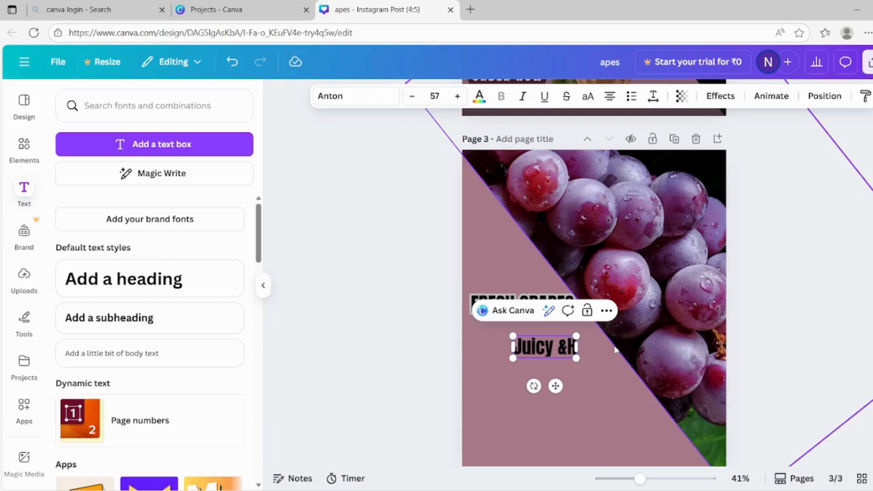
{"action": "type", "text": "ealthy"}
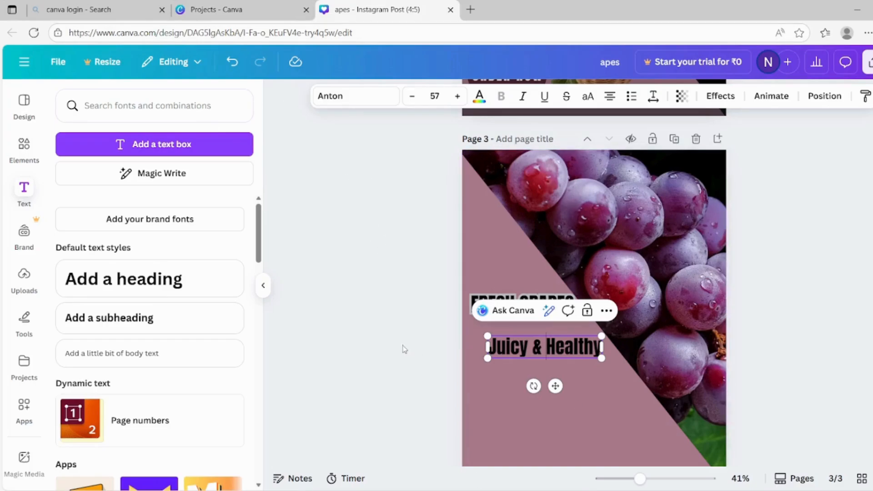
{"action": "mouse_move", "coordinate": [559, 389]}
{"action": "left_mouse_down"}
{"action": "mouse_move", "coordinate": [536, 381]}
{"action": "mouse_move", "coordinate": [539, 374]}
{"action": "left_mouse_up"}
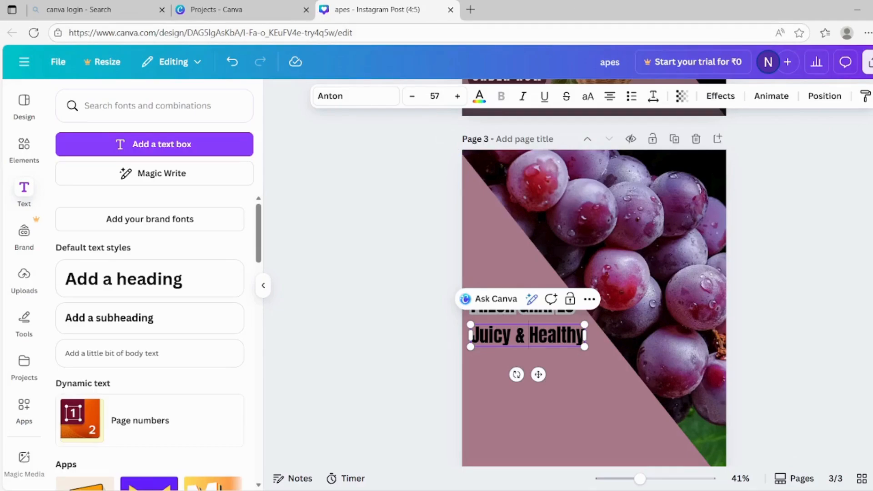
- Give the Juicy & Healthy text the Hollow effect with thickness 78 and move it slightly closer to the heading
{"action": "left_click", "coordinate": [720, 96]}
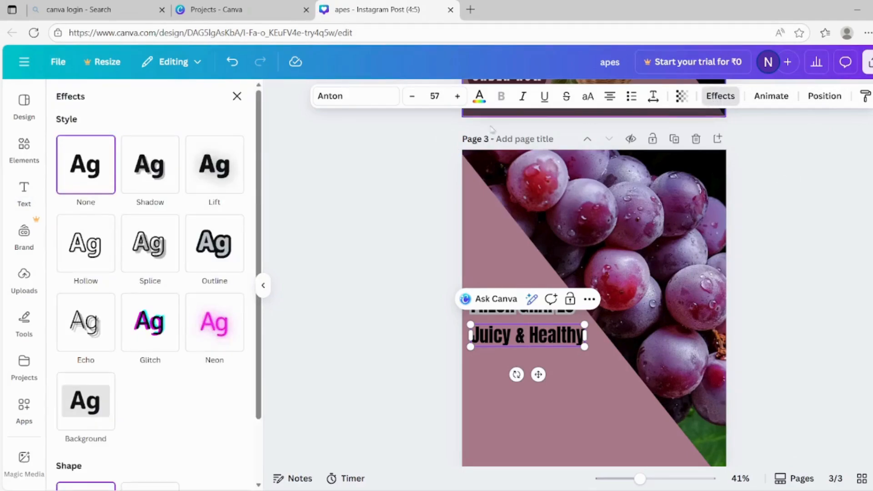
{"action": "left_click", "coordinate": [82, 257]}
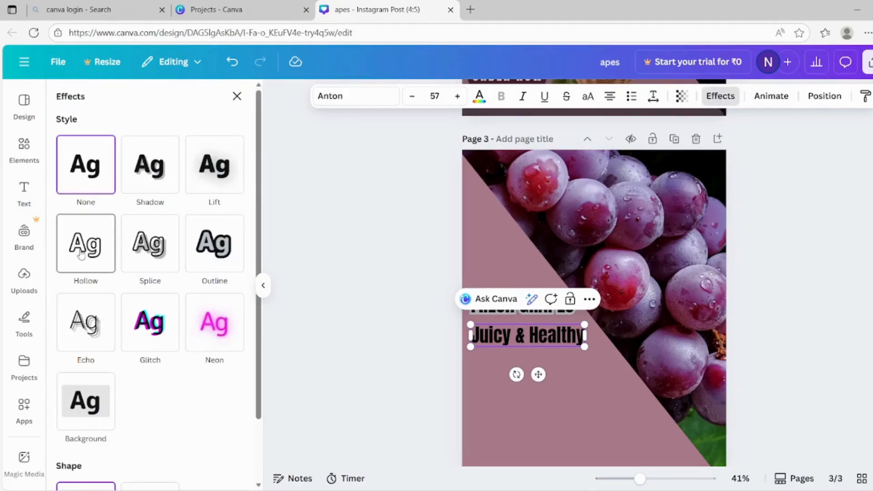
{"action": "left_click", "coordinate": [153, 264]}
{"action": "left_click", "coordinate": [93, 258]}
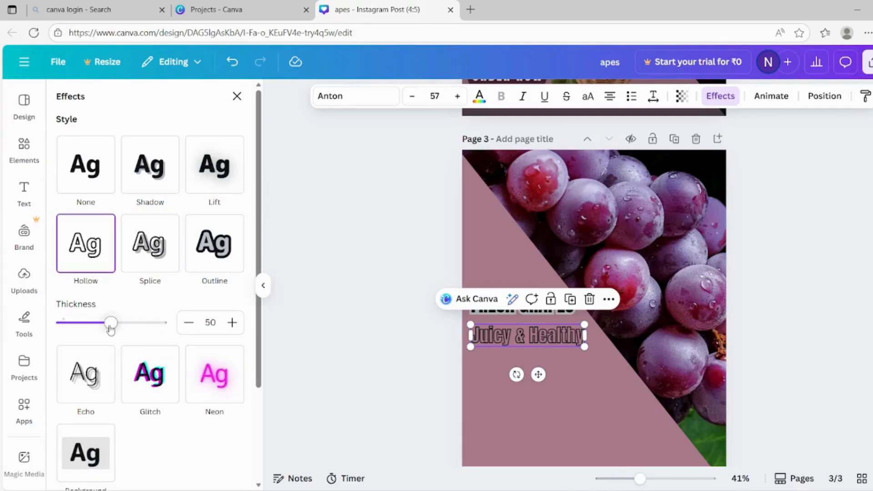
{"action": "left_click_drag", "start_coordinate": [111, 324], "coordinate": [142, 332]}
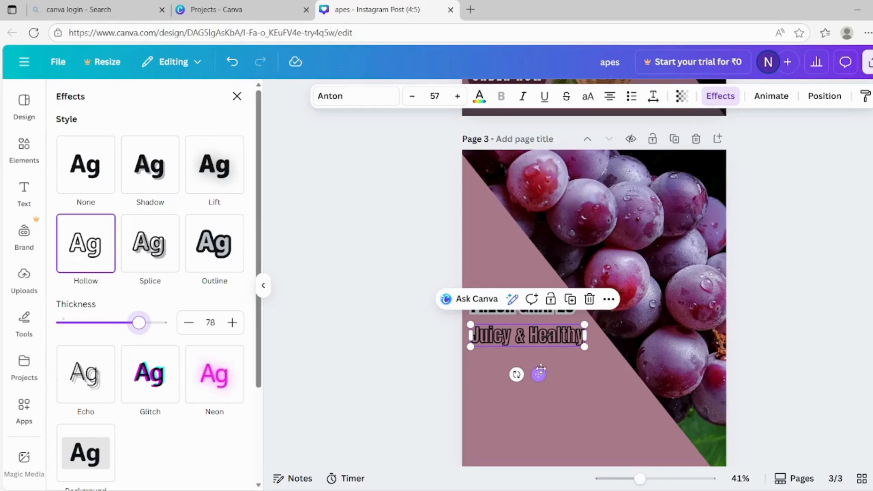
{"action": "left_click_drag", "start_coordinate": [538, 374], "coordinate": [541, 368]}
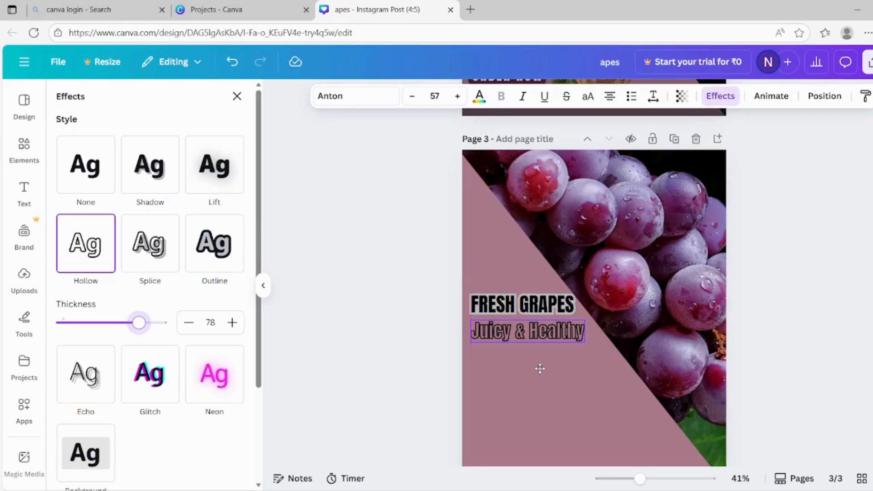
{"action": "left_click", "coordinate": [400, 381]}
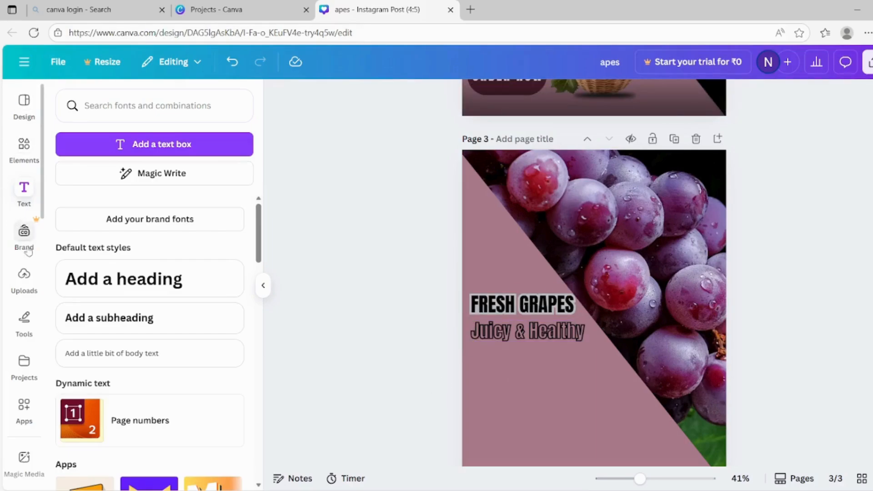
- Insert the uploaded grape basket image and place it near the bottom of page 3, below the text
{"action": "left_click", "coordinate": [24, 278]}
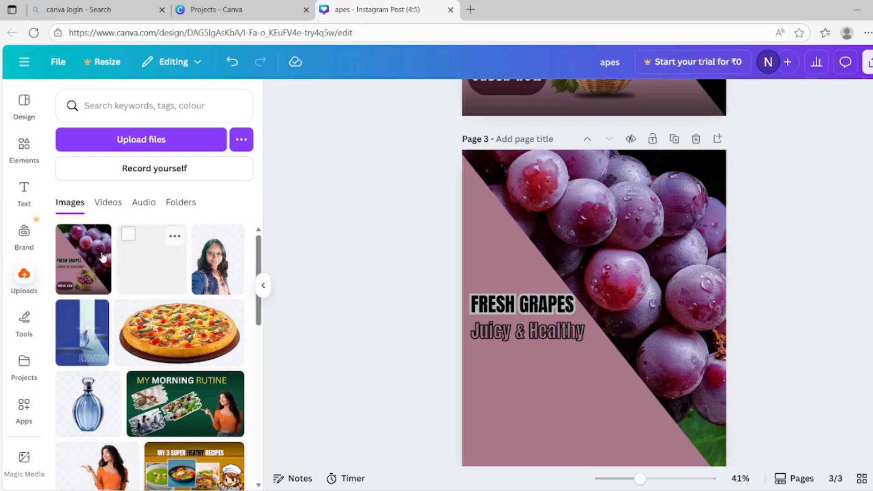
{"action": "mouse_move", "coordinate": [80, 232]}
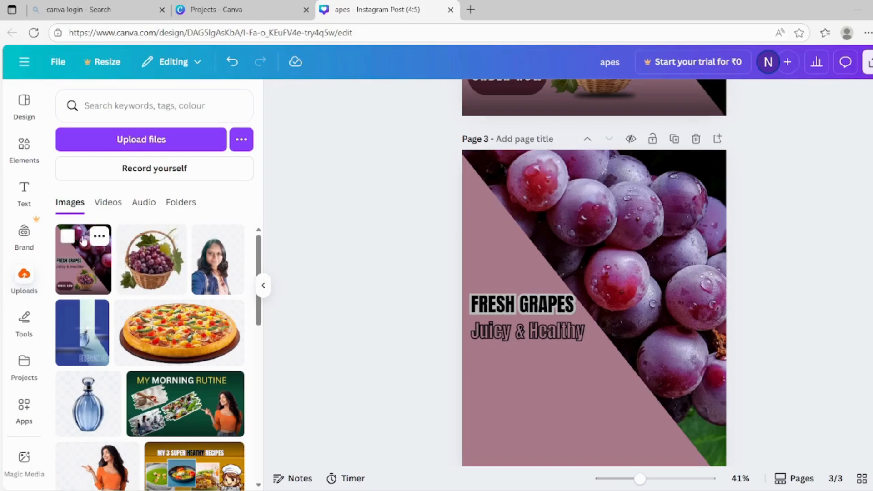
{"action": "left_click", "coordinate": [152, 259]}
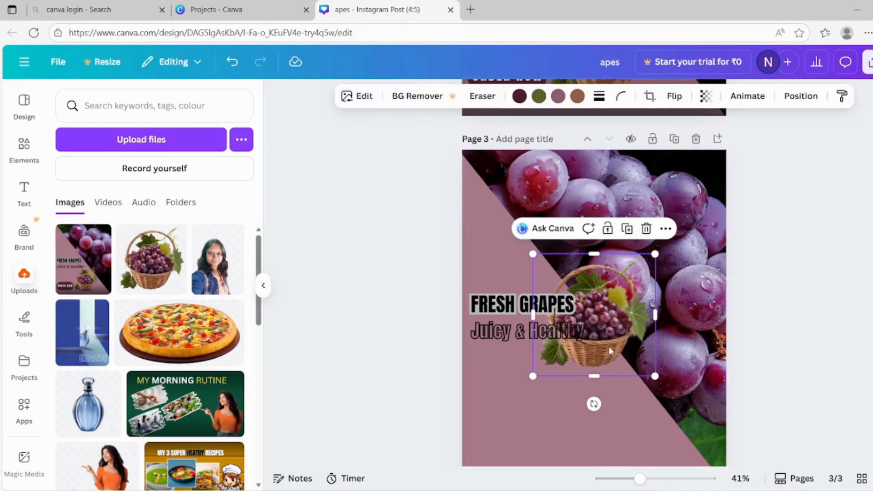
{"action": "mouse_move", "coordinate": [609, 351]}
{"action": "left_mouse_down"}
{"action": "mouse_move", "coordinate": [595, 433]}
{"action": "mouse_move", "coordinate": [611, 435]}
{"action": "left_mouse_up"}
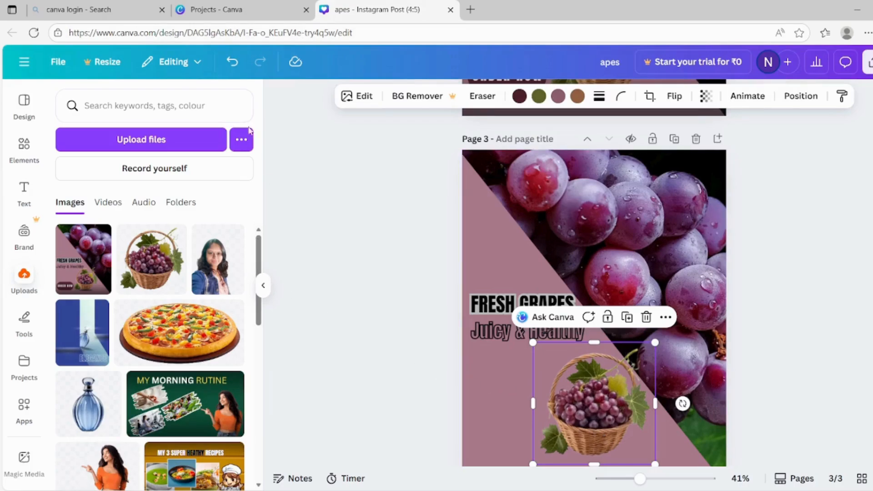
- Search the elements library for "shadow", replacing the previous GRAPES search term
{"action": "left_click", "coordinate": [24, 148]}
{"action": "left_click", "coordinate": [109, 107]}
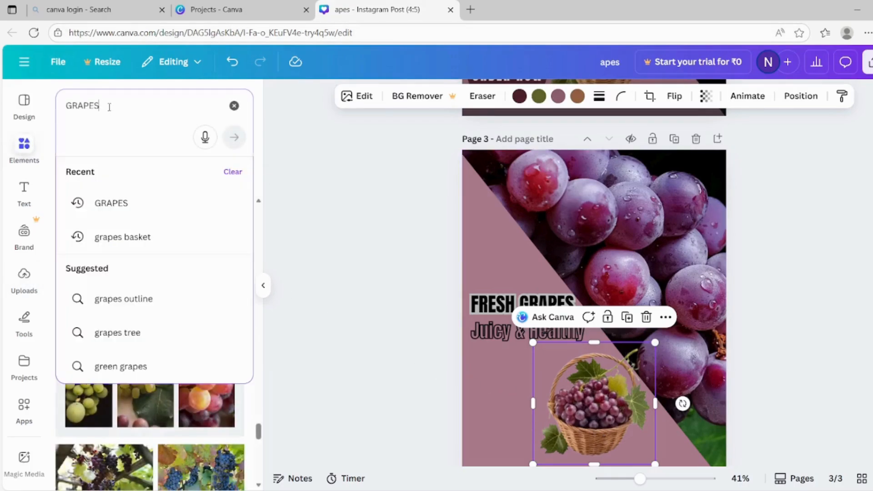
{"action": "key", "text": "BackSpace"}
{"action": "key", "text": "BackSpace"}
{"action": "key", "text": "BackSpace"}
{"action": "key", "text": "BackSpace"}
{"action": "key", "text": "BackSpace"}
{"action": "key", "text": "BackSpace"}
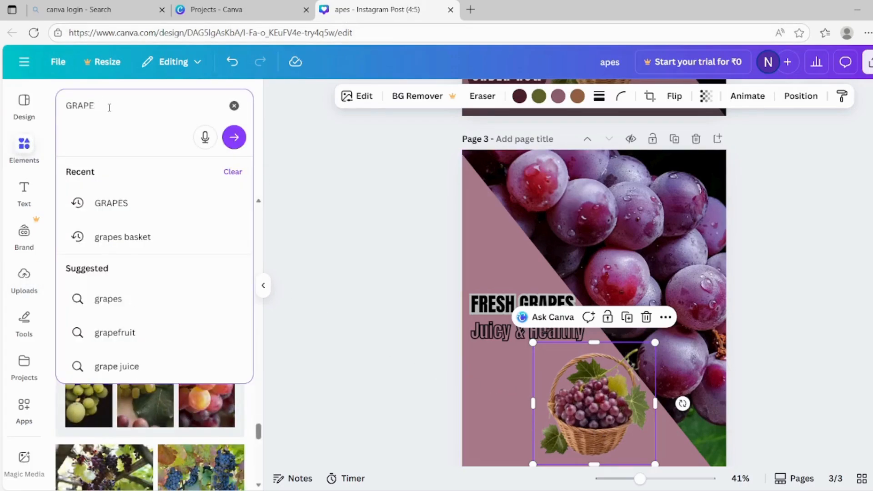
{"action": "type", "text": "shadow"}
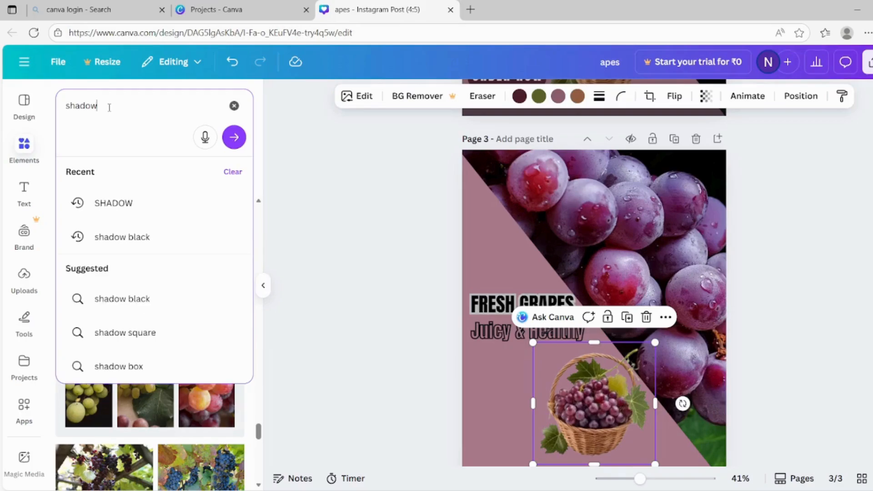
{"action": "key", "text": "Return"}
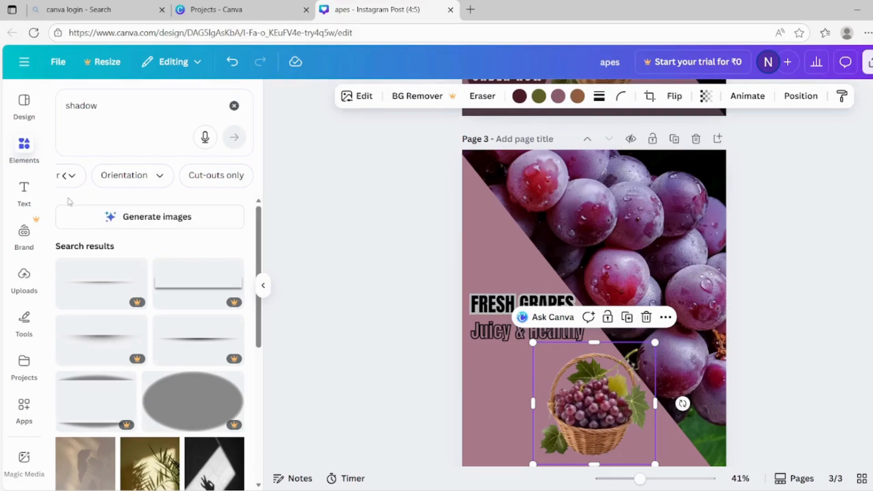
- Limit the shadow search results to graphics and deselect the grape basket
{"action": "left_click", "coordinate": [62, 208]}
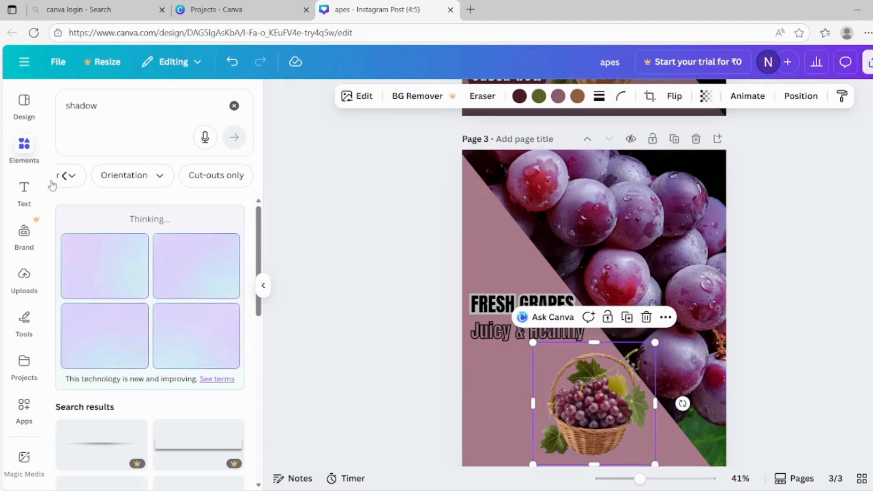
{"action": "left_click", "coordinate": [57, 181]}
{"action": "left_click", "coordinate": [58, 182]}
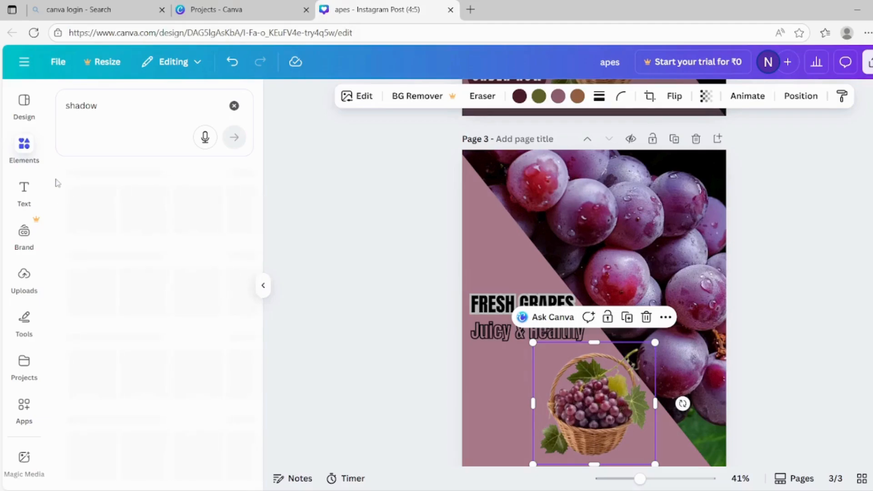
{"action": "left_click", "coordinate": [229, 247]}
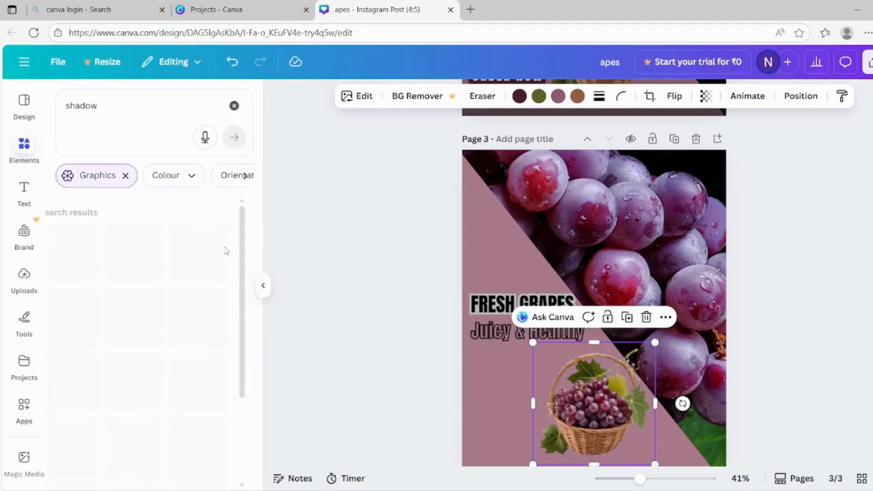
{"action": "left_click", "coordinate": [390, 273]}
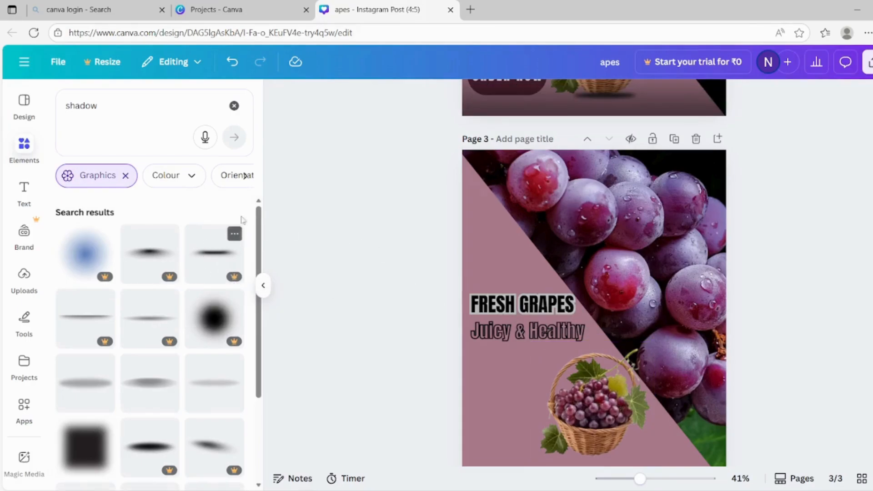
- Add the soft, thin black shadow graphic, shrink it and place it directly under the grape basket
{"action": "scroll", "coordinate": [191, 341], "scroll_direction": "down", "scroll_amount": 1}
{"action": "scroll", "coordinate": [191, 342], "scroll_direction": "down", "scroll_amount": 3}
{"action": "scroll", "coordinate": [188, 332], "scroll_direction": "up", "scroll_amount": 3}
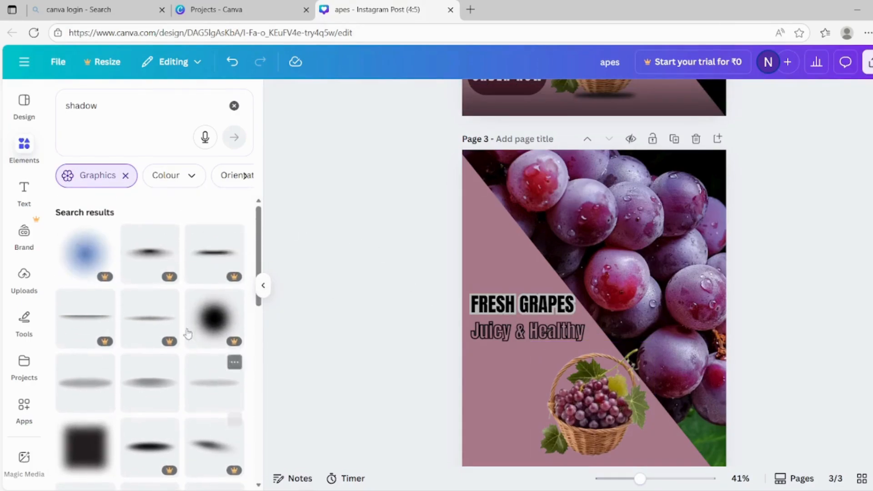
{"action": "scroll", "coordinate": [193, 282], "scroll_direction": "down", "scroll_amount": 5}
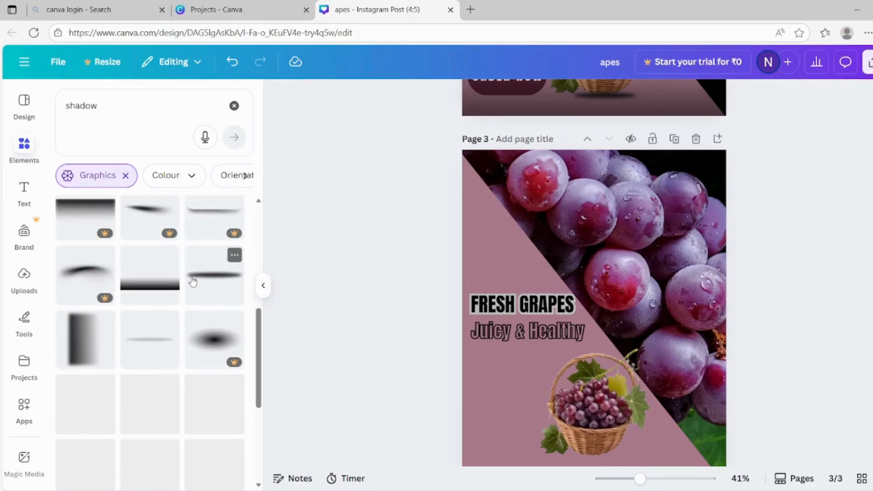
{"action": "left_click", "coordinate": [232, 287]}
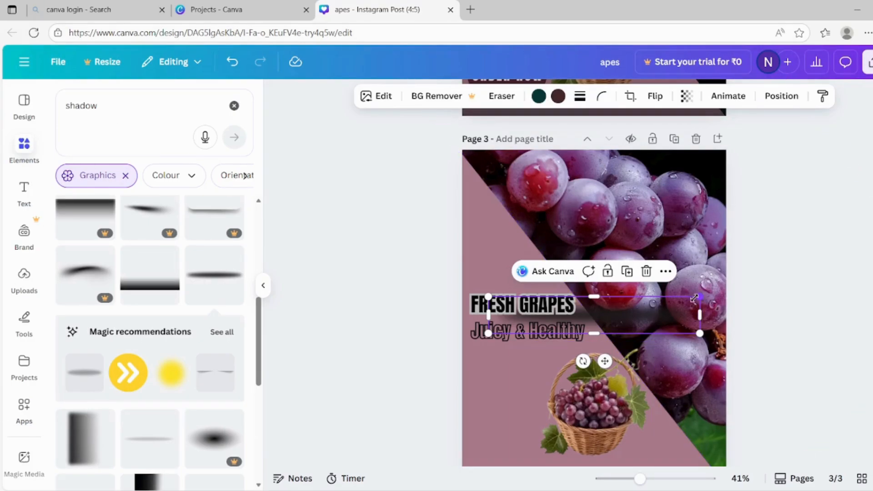
{"action": "left_click_drag", "start_coordinate": [695, 298], "coordinate": [604, 488]}
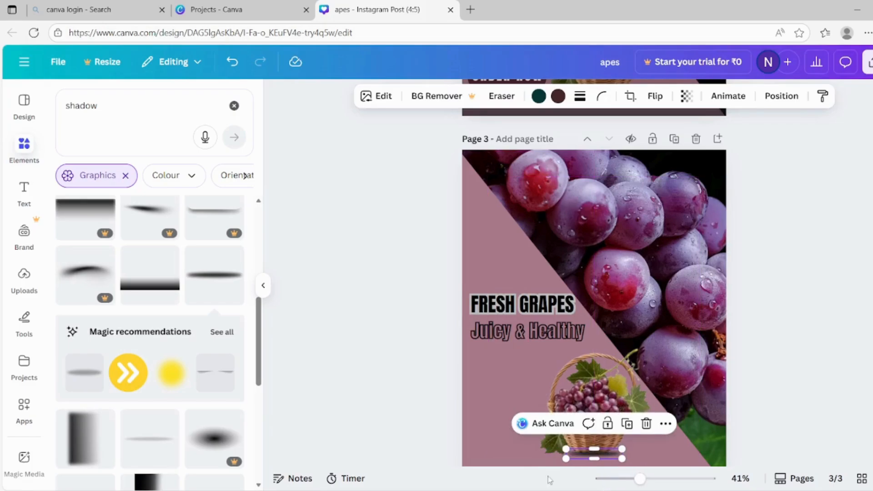
{"action": "left_click", "coordinate": [380, 387]}
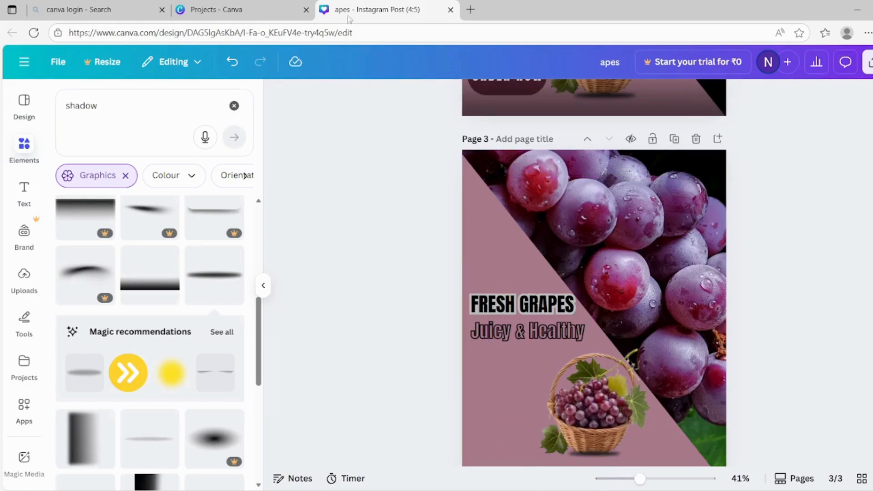
- Search the elements library for "shapes" in place of the shadow term
{"action": "left_click", "coordinate": [105, 117]}
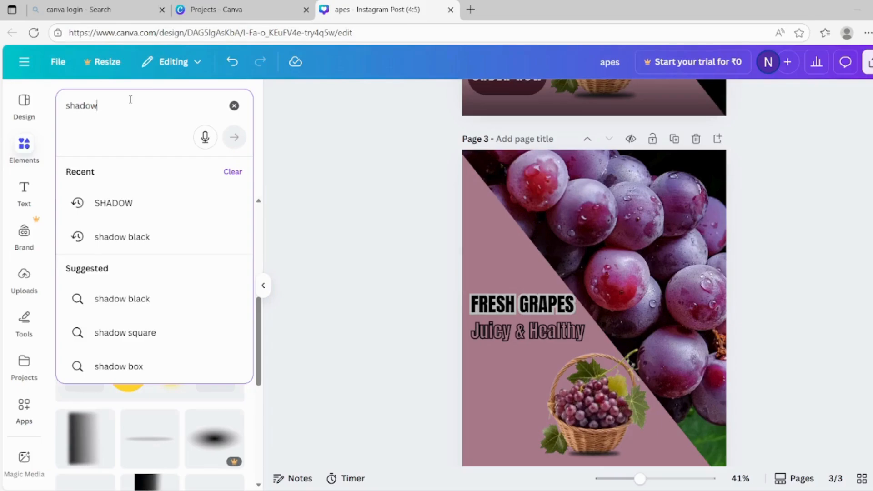
{"action": "type", "text": "shape"}
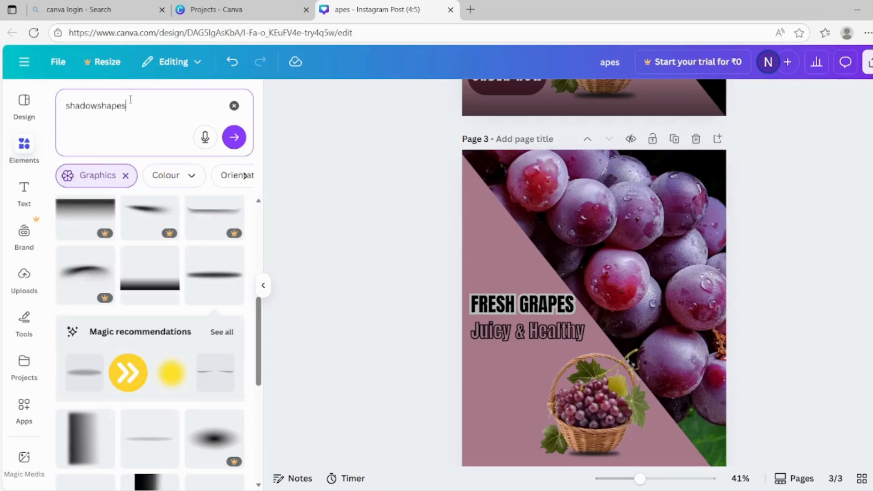
{"action": "type", "text": "s"}
{"action": "key", "text": "BackSpace"}
{"action": "key", "text": "BackSpace"}
{"action": "key", "text": "BackSpace"}
{"action": "key", "text": "BackSpace"}
{"action": "key", "text": "BackSpace"}
{"action": "key", "text": "BackSpace"}
{"action": "key", "text": "BackSpace"}
{"action": "key", "text": "BackSpace"}
{"action": "key", "text": "BackSpace"}
{"action": "key", "text": "BackSpace"}
{"action": "key", "text": "BackSpace"}
{"action": "key", "text": "BackSpace"}
{"action": "type", "text": "shapes"}
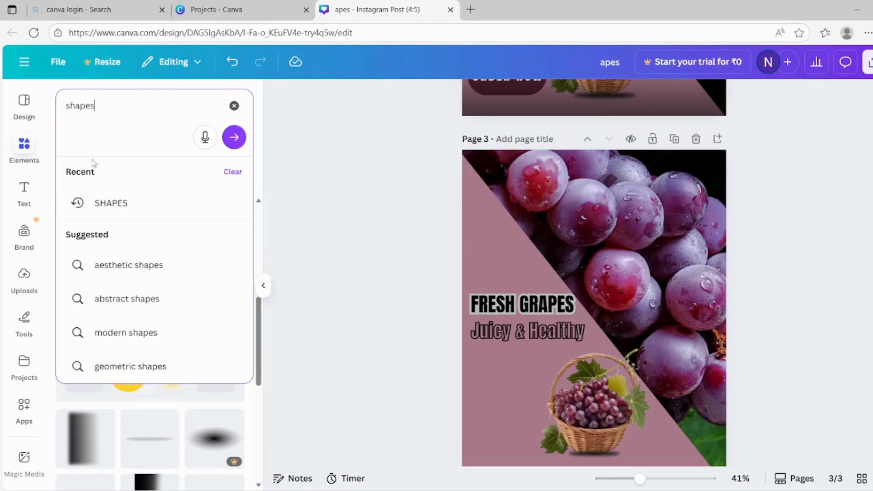
{"action": "left_click", "coordinate": [97, 202]}
- Browse the basic shapes and insert the oblong shape with fully rounded ends on page 3
{"action": "left_click", "coordinate": [71, 180]}
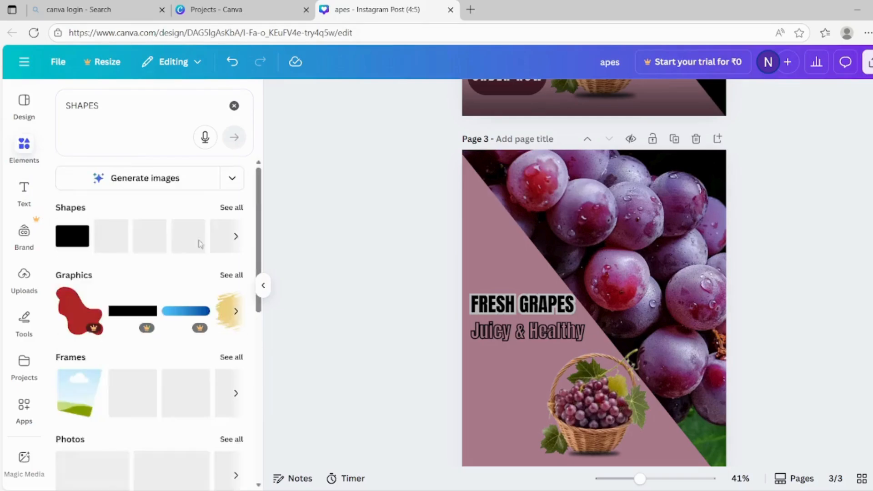
{"action": "left_click", "coordinate": [227, 283]}
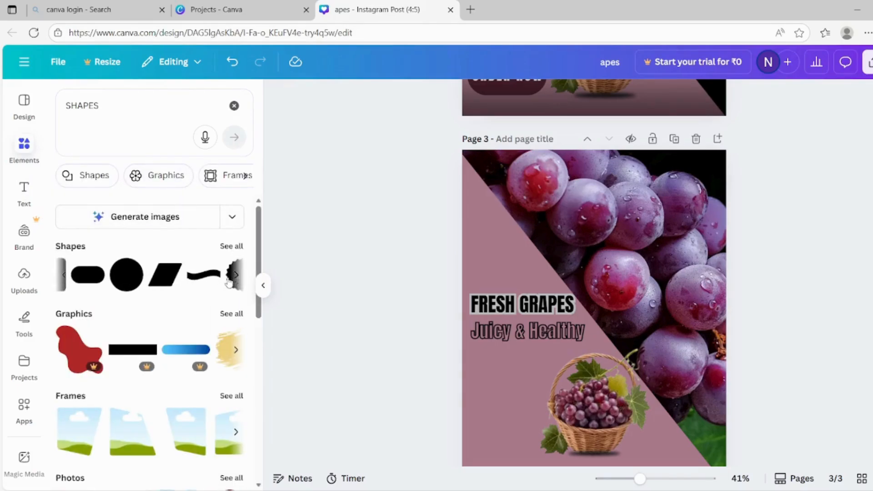
{"action": "left_click", "coordinate": [79, 265]}
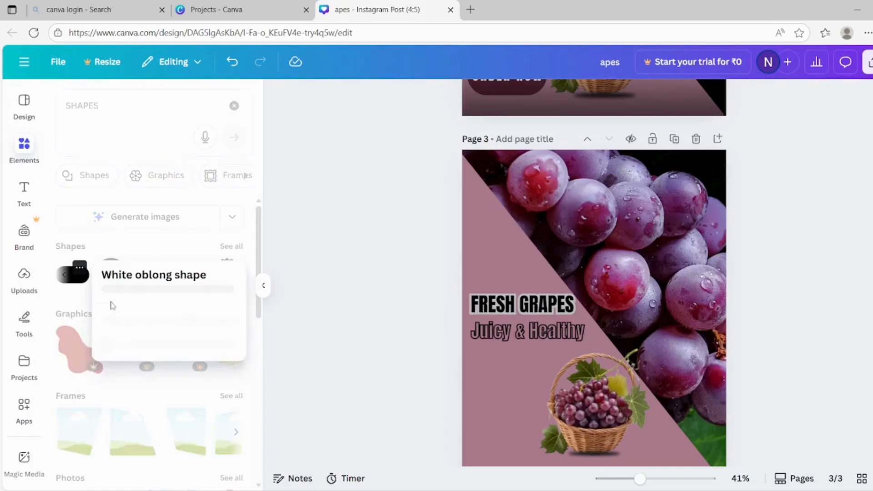
{"action": "left_click", "coordinate": [76, 285]}
{"action": "left_click", "coordinate": [72, 278]}
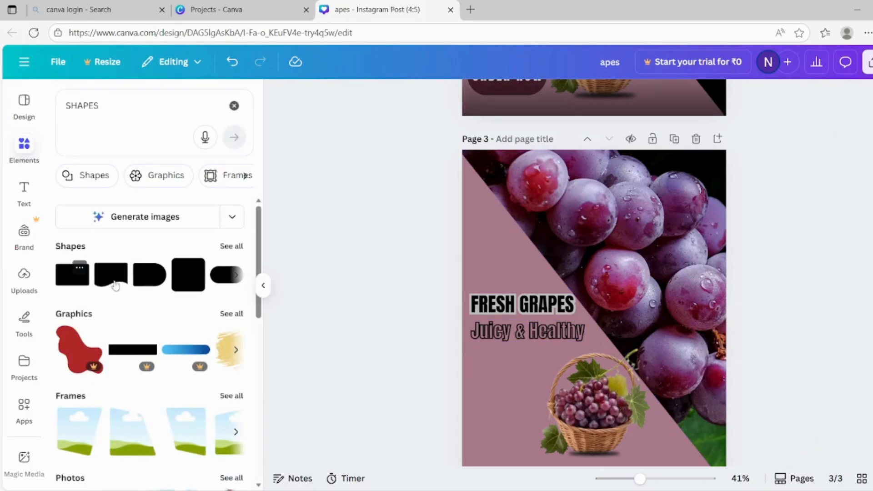
{"action": "left_click", "coordinate": [220, 284]}
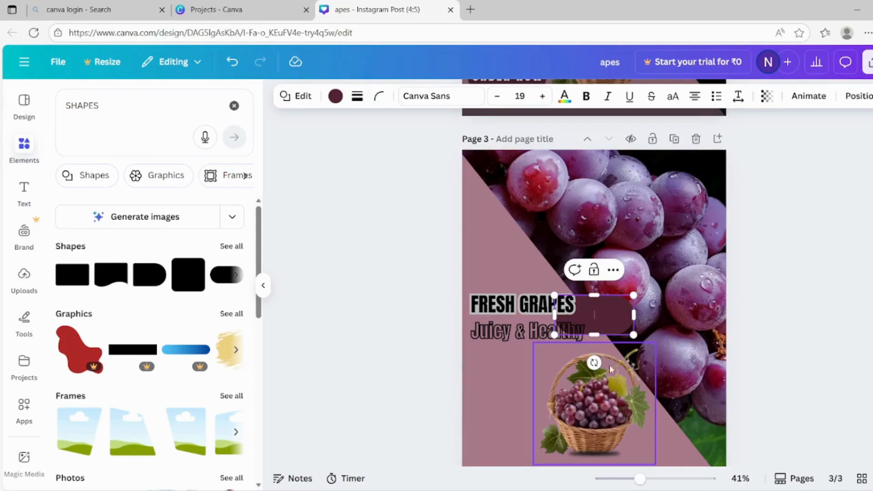
- Tilt the oblong shape slightly and move it onto the mauve area beside the grape basket
{"action": "left_click_drag", "start_coordinate": [594, 362], "coordinate": [551, 398]}
{"action": "left_click_drag", "start_coordinate": [568, 399], "coordinate": [612, 351]}
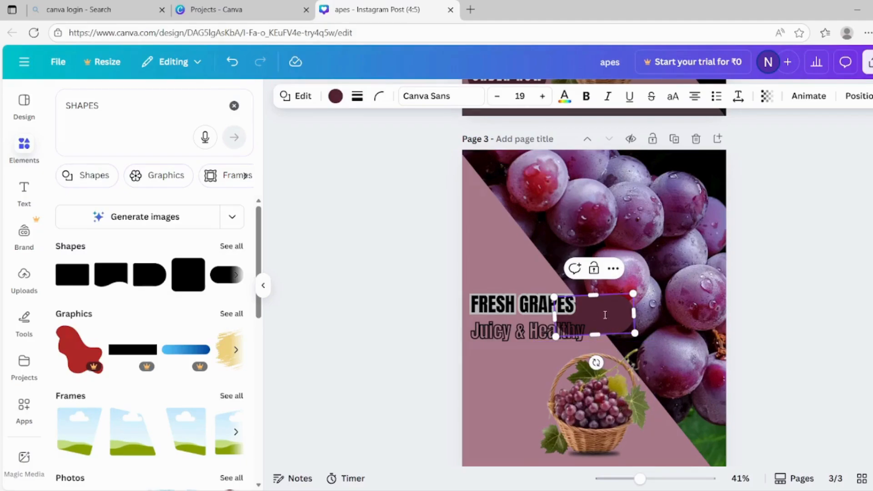
{"action": "left_click", "coordinate": [605, 315]}
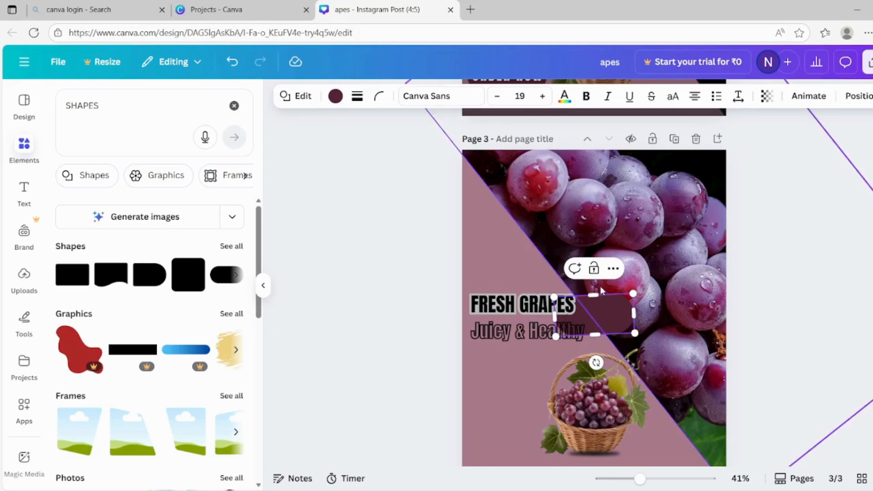
{"action": "mouse_move", "coordinate": [586, 308]}
{"action": "left_mouse_down"}
{"action": "mouse_move", "coordinate": [580, 342]}
{"action": "mouse_move", "coordinate": [475, 408]}
{"action": "mouse_move", "coordinate": [497, 403]}
{"action": "left_mouse_up"}
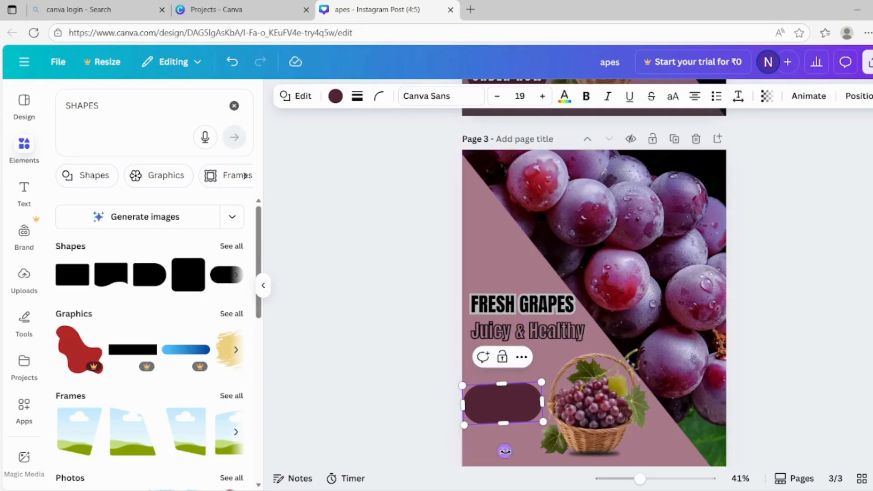
- Adjust the oblong shape's tilt and lower it toward the page's lower-left corner, keeping a small margin from the edge
{"action": "left_click_drag", "start_coordinate": [504, 451], "coordinate": [500, 452]}
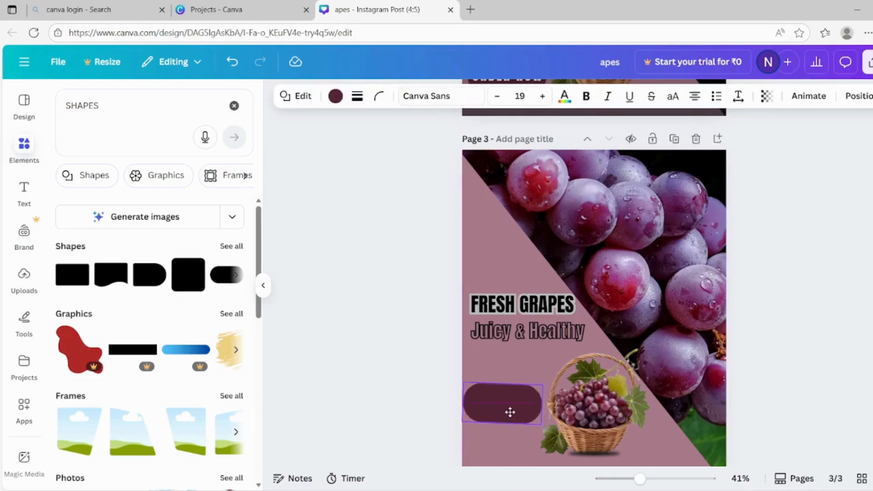
{"action": "left_click_drag", "start_coordinate": [510, 411], "coordinate": [510, 420]}
{"action": "left_click_drag", "start_coordinate": [501, 463], "coordinate": [501, 464]}
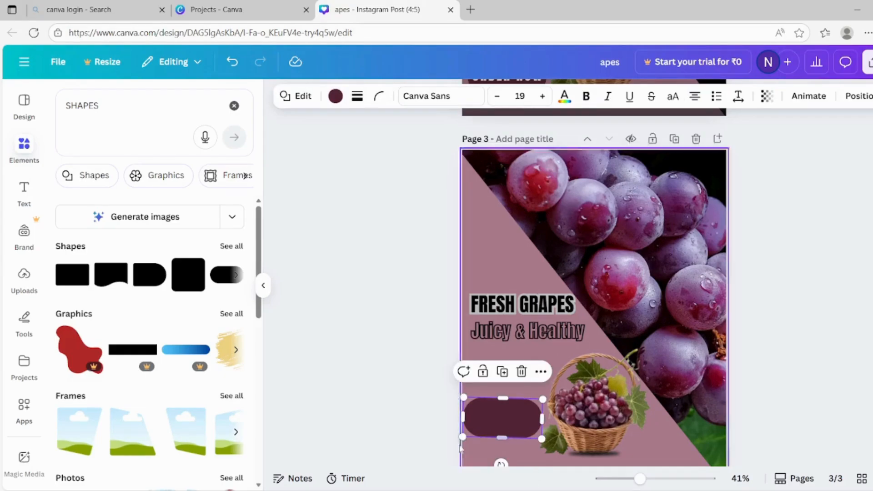
{"action": "left_click", "coordinate": [425, 438]}
{"action": "left_click_drag", "start_coordinate": [474, 415], "coordinate": [477, 420]}
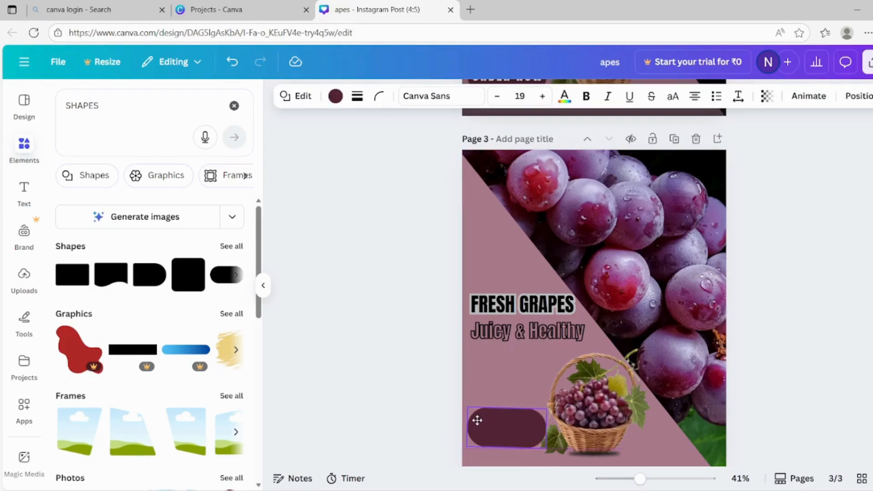
{"action": "left_click", "coordinate": [434, 421]}
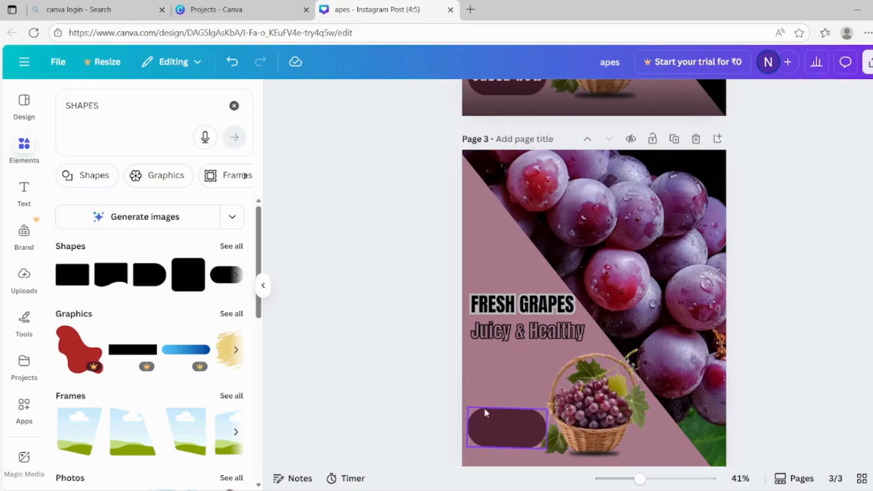
- Enter the text "ORDER NOW" inside the dark oblong shape
{"action": "left_click", "coordinate": [490, 427]}
{"action": "left_click", "coordinate": [487, 381]}
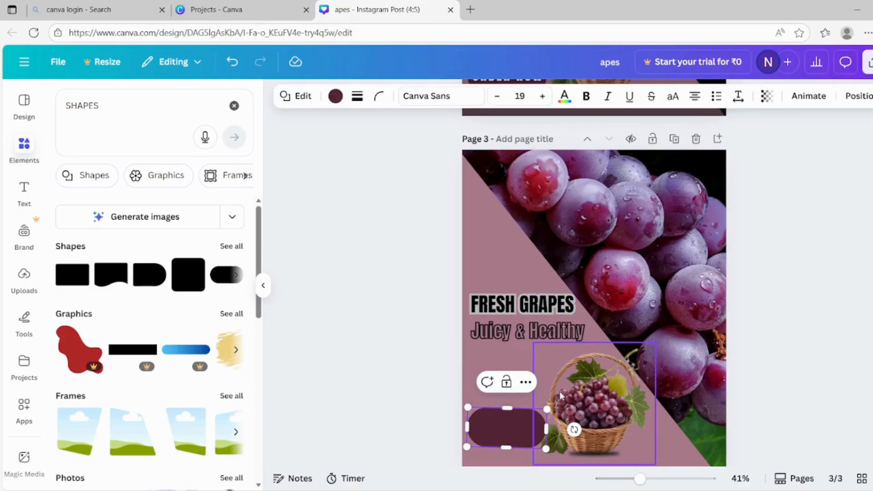
{"action": "type", "text": "OR"}
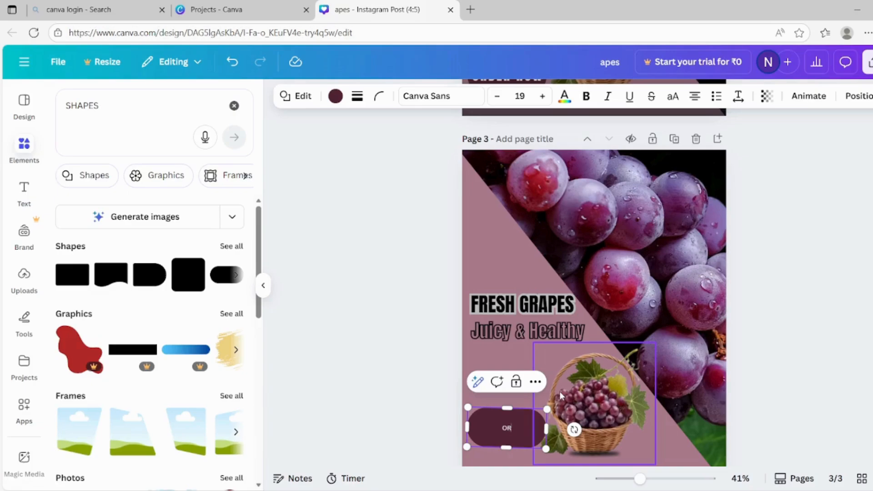
{"action": "type", "text": "DER NOW"}
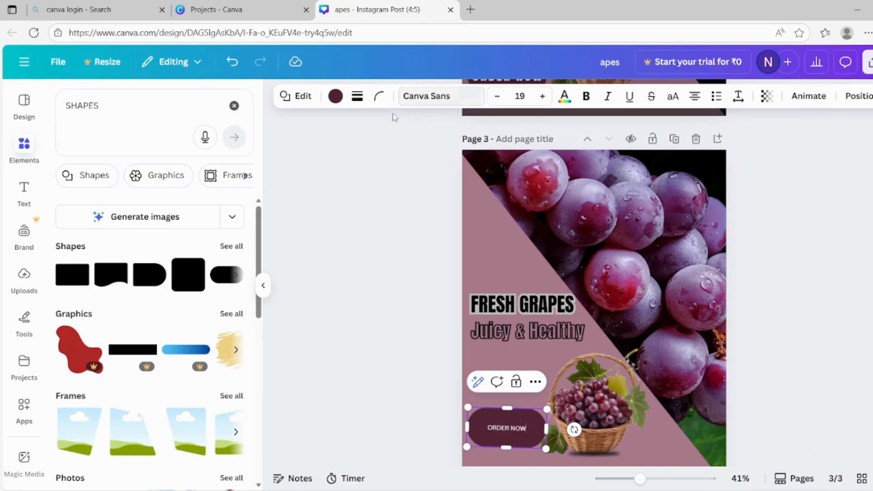
- Change the font of the ORDER NOW text to Anton
{"action": "left_click", "coordinate": [412, 96]}
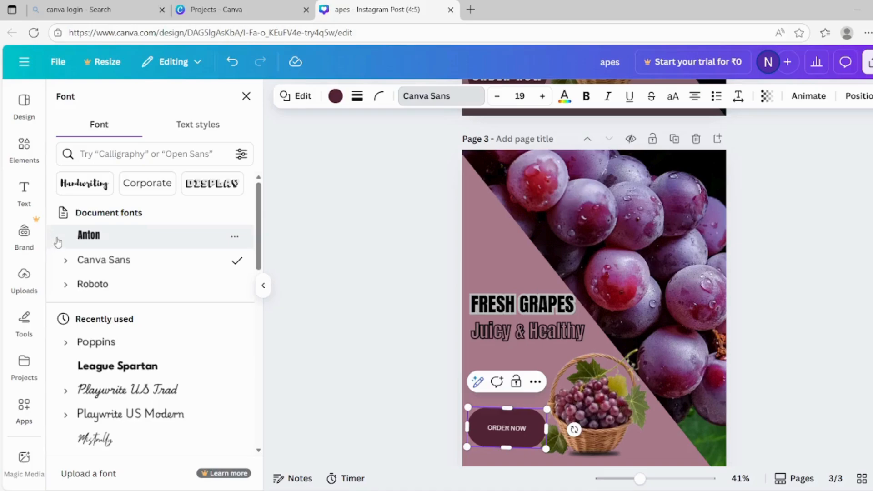
{"action": "scroll", "coordinate": [102, 220], "scroll_direction": "down", "scroll_amount": 5}
{"action": "scroll", "coordinate": [102, 220], "scroll_direction": "up", "scroll_amount": 5}
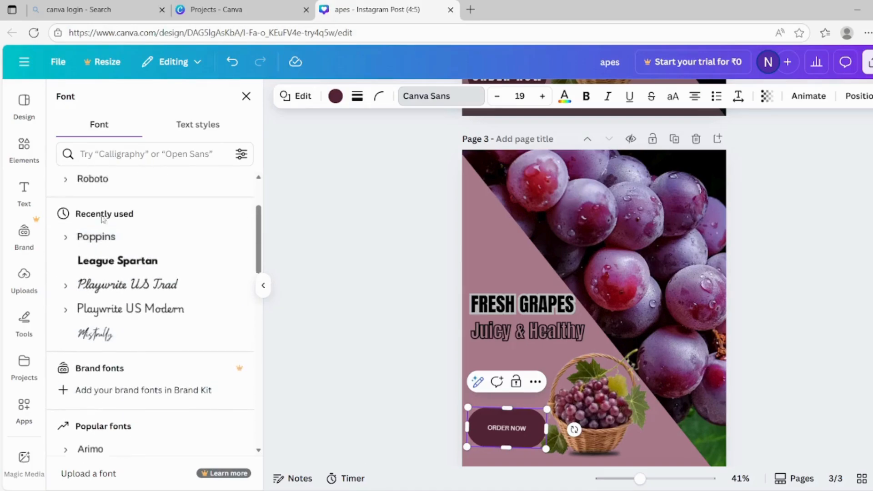
{"action": "left_click", "coordinate": [93, 235]}
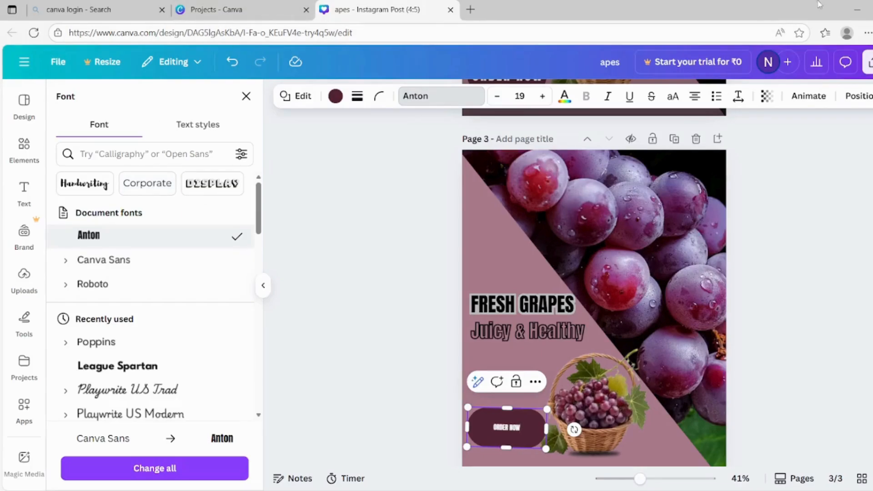
- Enlarge the ORDER NOW text to font size 52 so it fills the width of the dark oblong shape
{"action": "left_click", "coordinate": [528, 97]}
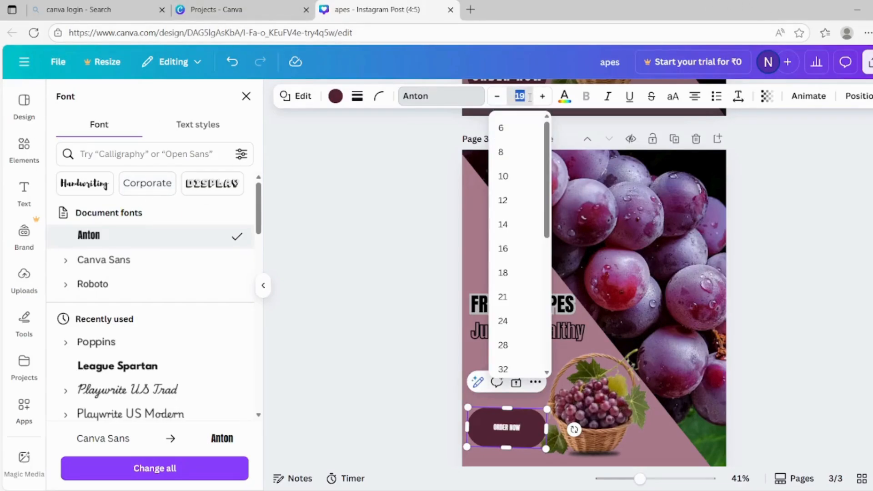
{"action": "type", "text": "35"}
{"action": "key", "text": "Return"}
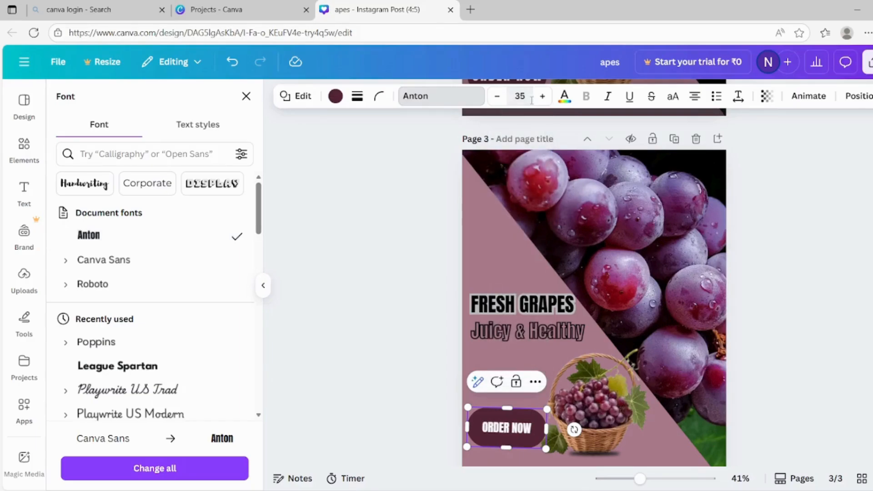
{"action": "left_click", "coordinate": [543, 97]}
{"action": "left_click", "coordinate": [543, 97]}
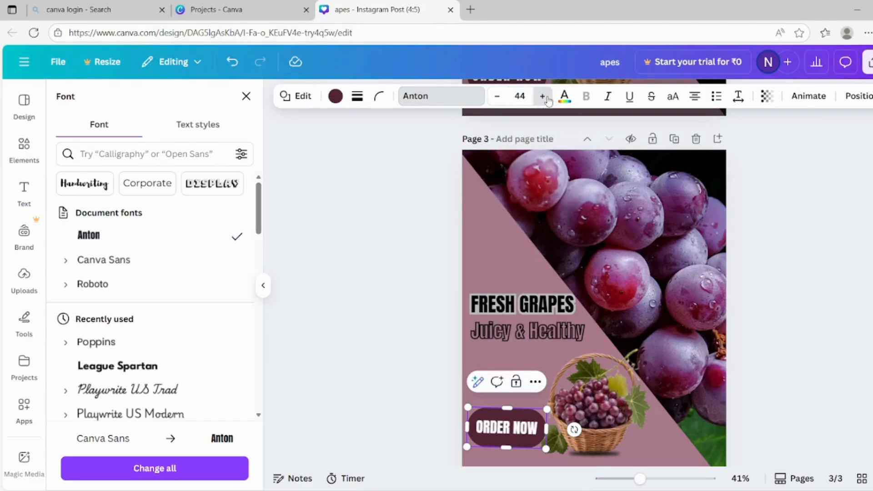
{"action": "left_click", "coordinate": [543, 96]}
{"action": "left_click", "coordinate": [543, 97]}
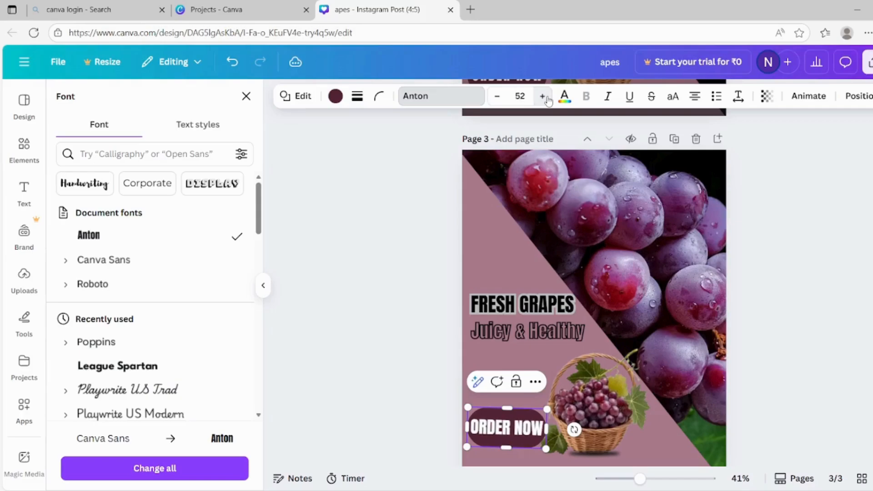
{"action": "left_click", "coordinate": [413, 234]}
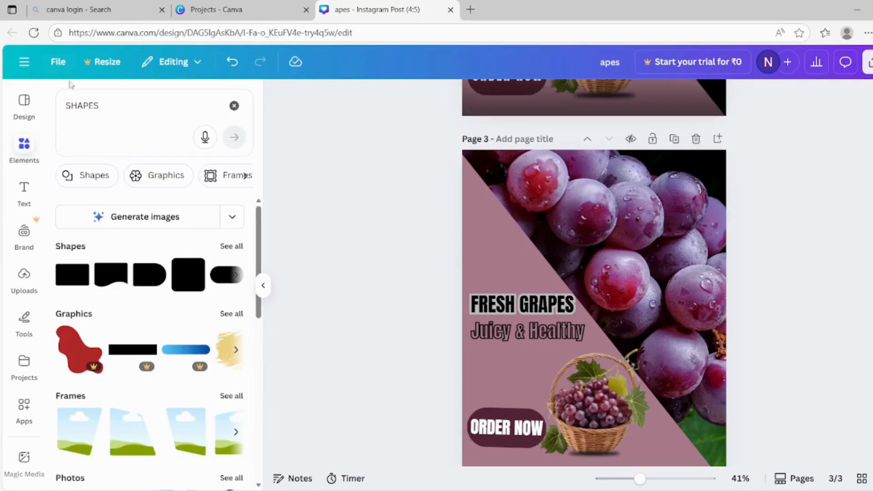
- Search the elements for "SHADOW" and show all matching graphics
{"action": "left_click", "coordinate": [98, 106]}
{"action": "key", "text": "BackSpace"}
{"action": "key", "text": "BackSpace"}
{"action": "key", "text": "BackSpace"}
{"action": "key", "text": "BackSpace"}
{"action": "key", "text": "BackSpace"}
{"action": "key", "text": "BackSpace"}
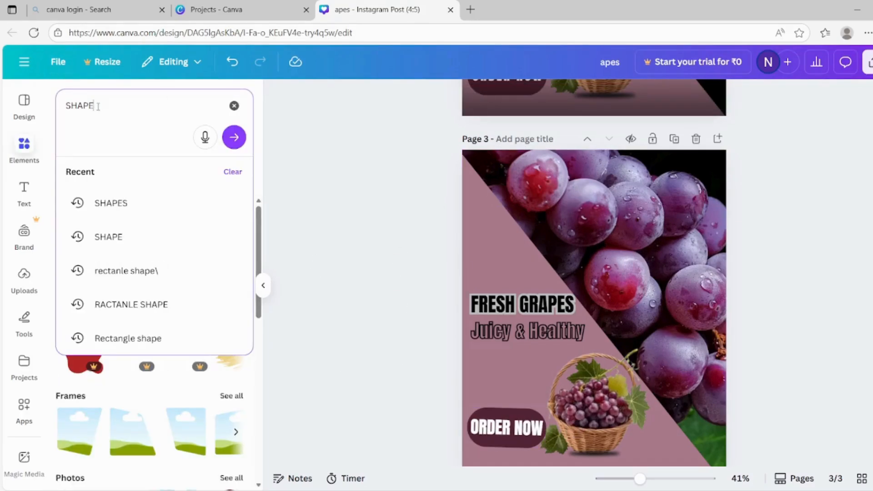
{"action": "type", "text": "SHA"}
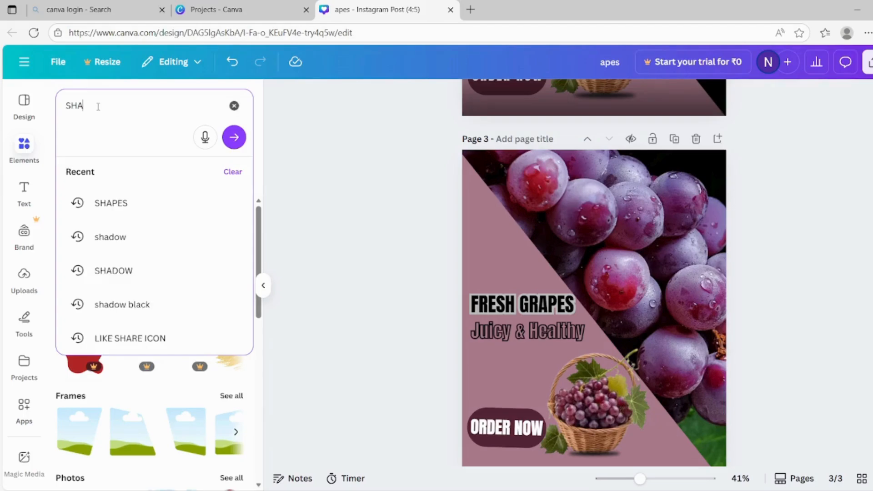
{"action": "type", "text": "DOW"}
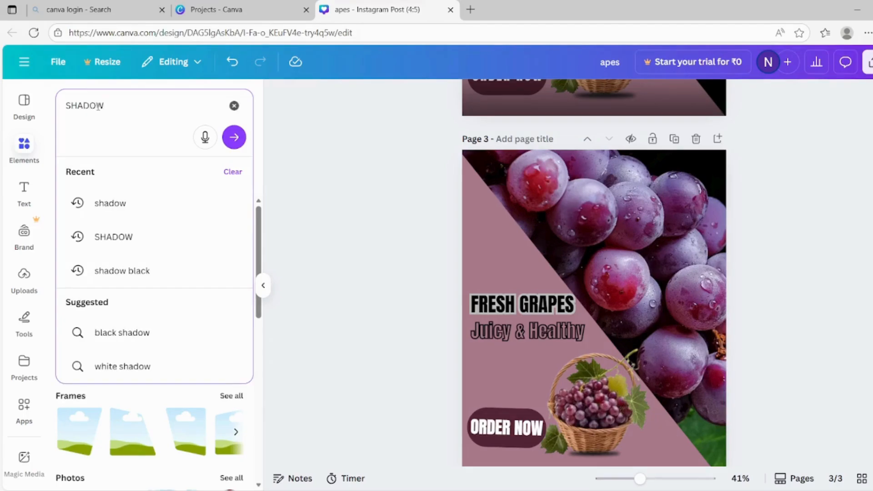
{"action": "key", "text": "Return"}
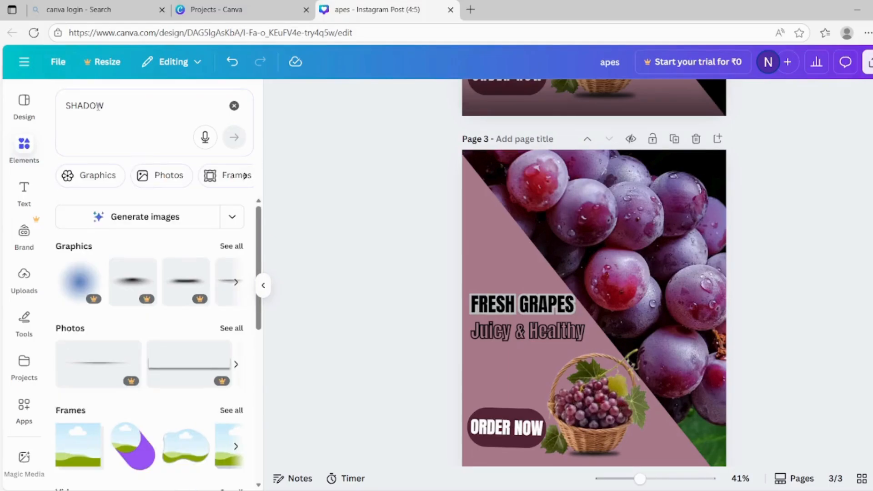
{"action": "left_click", "coordinate": [226, 247]}
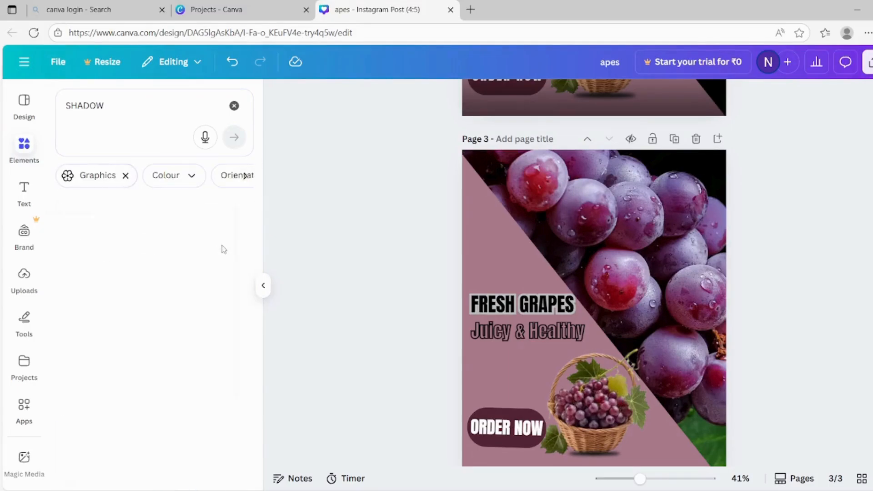
- Add the black gradient shadow that fades upward and fit it across the full width of page 3's lower edge
{"action": "scroll", "coordinate": [137, 364], "scroll_direction": "down", "scroll_amount": 4}
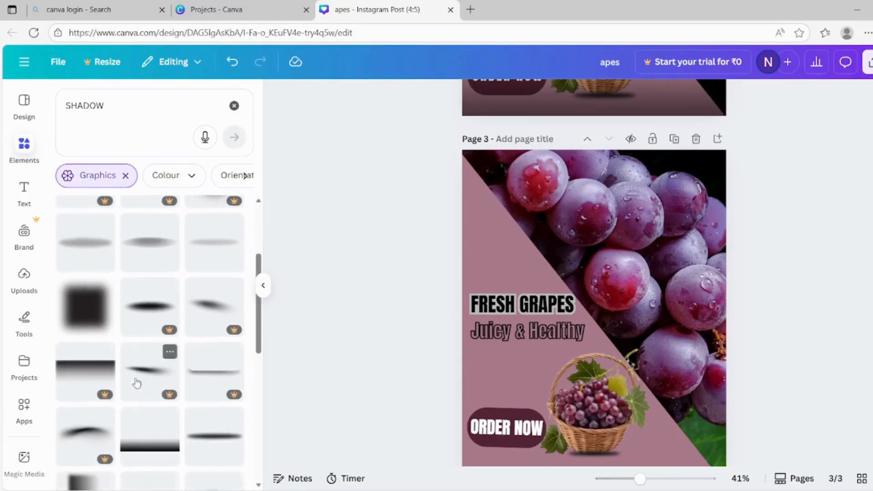
{"action": "left_click", "coordinate": [140, 401]}
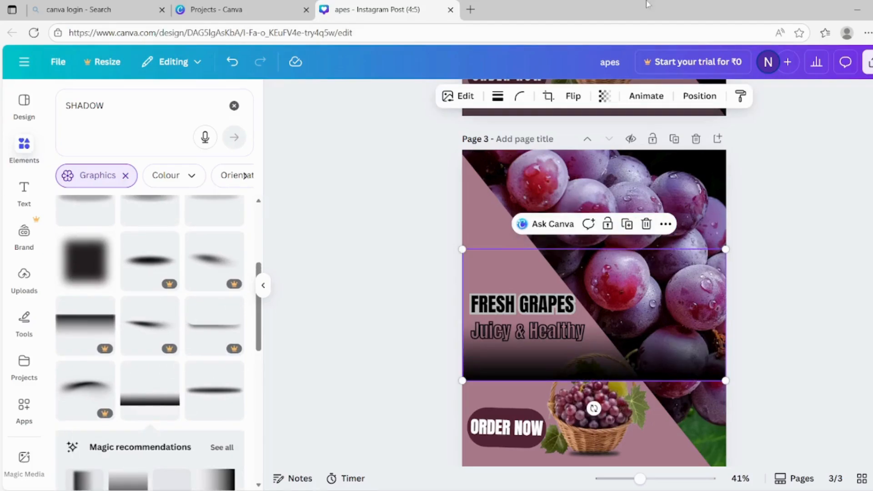
{"action": "left_click_drag", "start_coordinate": [601, 337], "coordinate": [545, 438]}
{"action": "left_click_drag", "start_coordinate": [463, 452], "coordinate": [459, 460]}
{"action": "left_click_drag", "start_coordinate": [627, 418], "coordinate": [629, 433]}
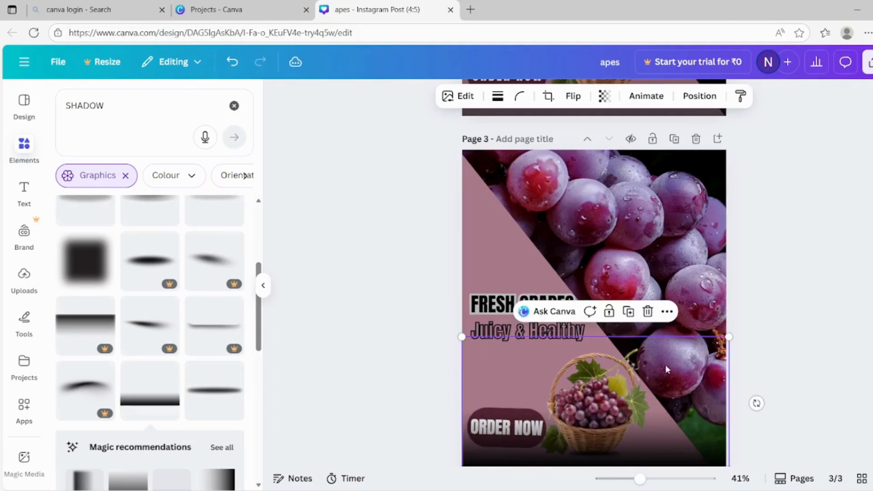
- Make the gradient shadow along the page's lower edge slightly more transparent and deselect it
{"action": "left_click", "coordinate": [611, 102]}
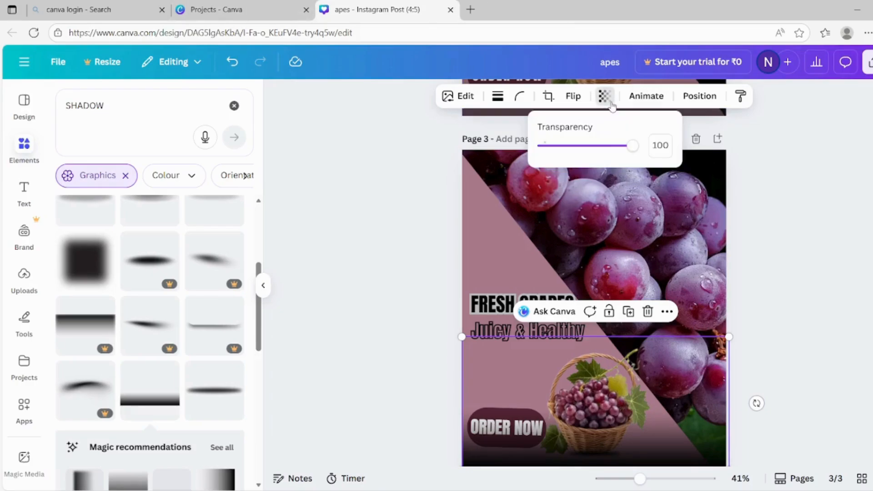
{"action": "left_click_drag", "start_coordinate": [631, 147], "coordinate": [621, 162]}
{"action": "left_click", "coordinate": [416, 245]}
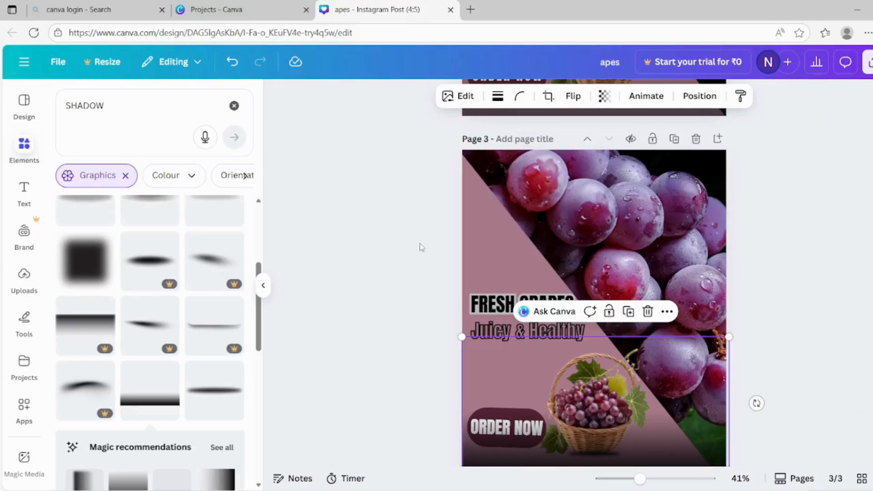
{"action": "left_click", "coordinate": [419, 246]}
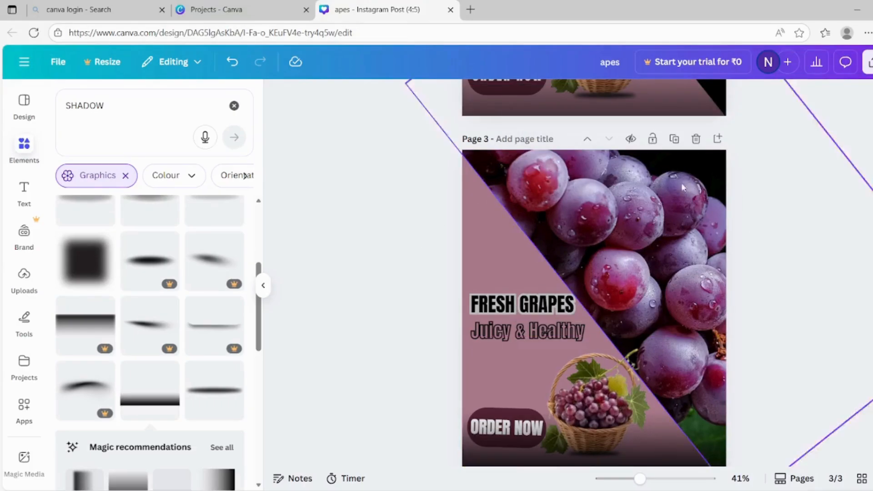